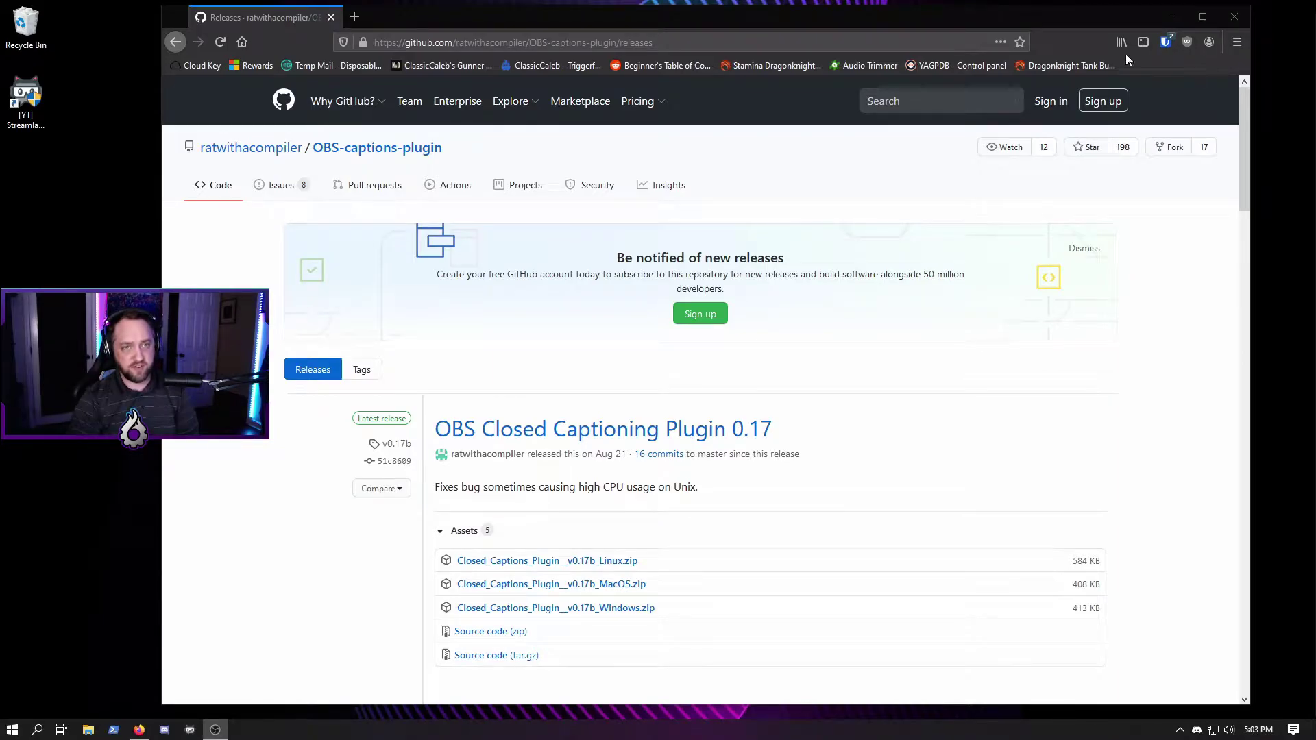
# Step: In File Explorer, open Closed_Captions_Plugin__v0.17b_Windows.zip from Downloads and its Windows folder
pyautogui.moveTo(745, 13)
pyautogui.mouseDown()
pyautogui.moveTo(794, 17)
pyautogui.moveTo(745, 9)
pyautogui.mouseUp()
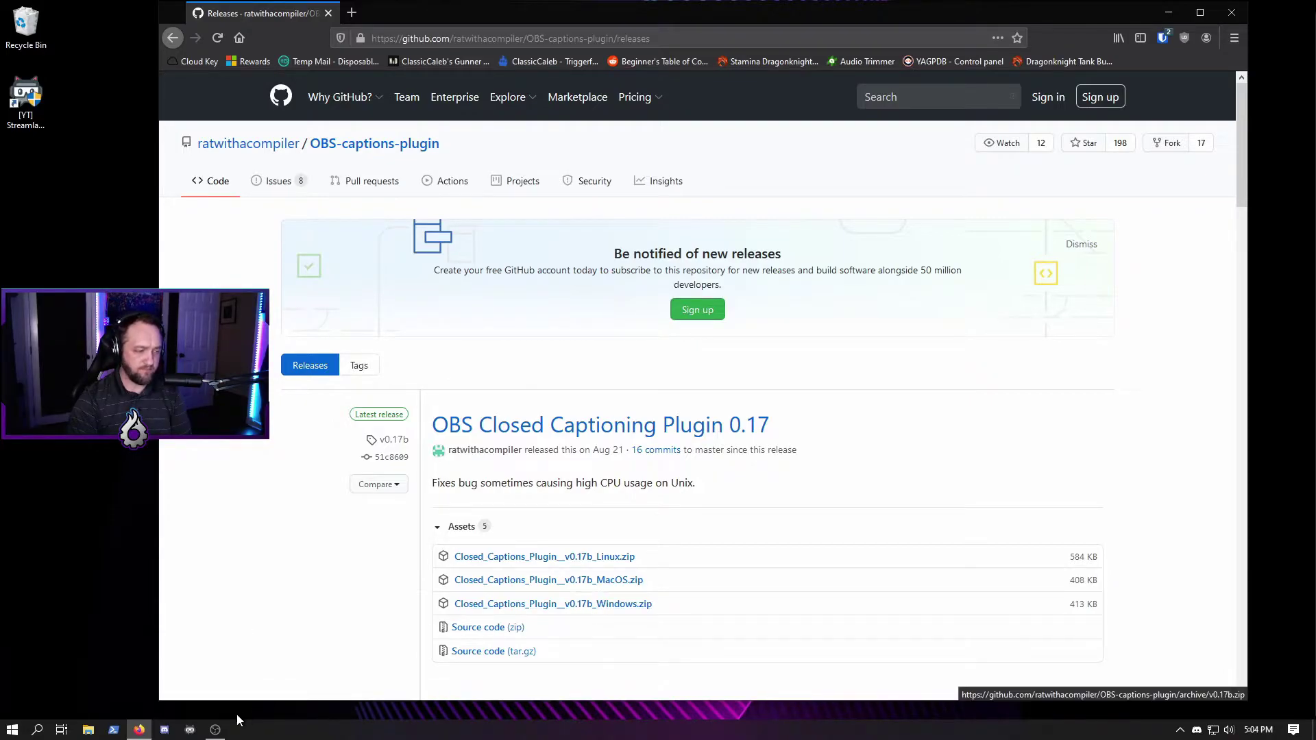
pyautogui.click(88, 730)
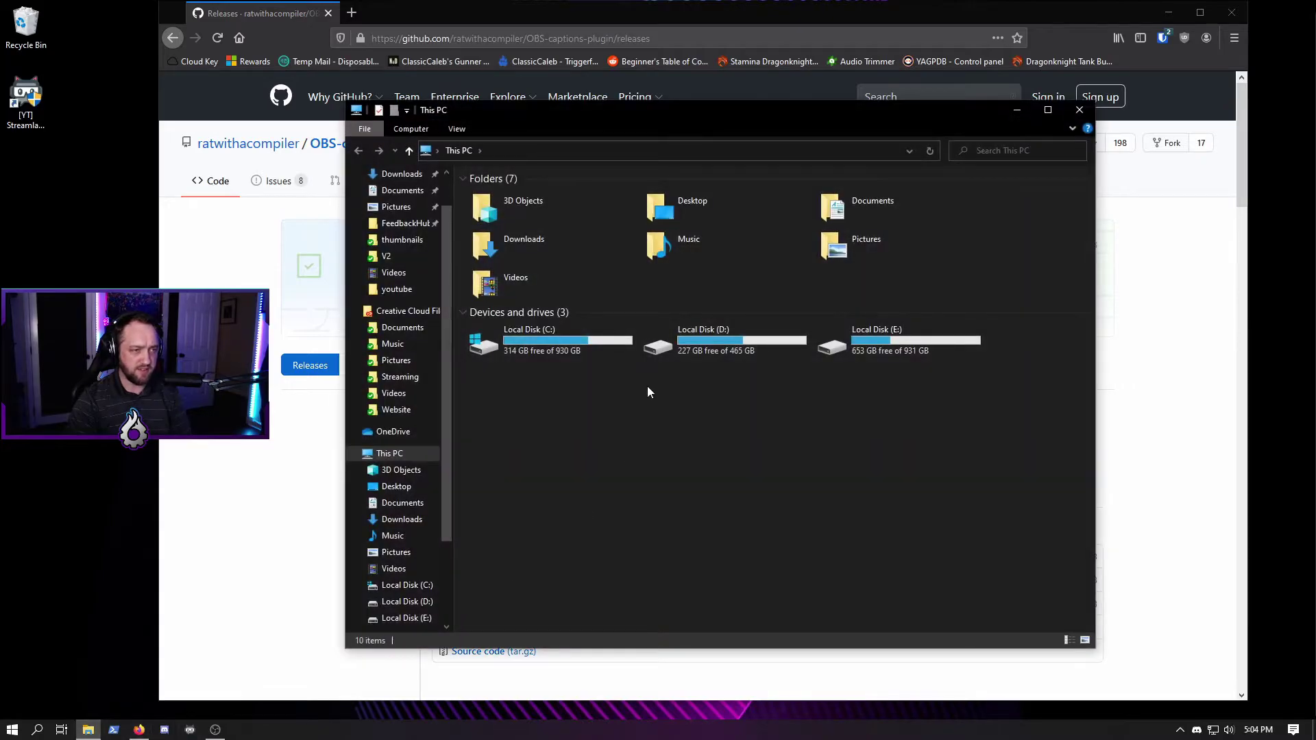
pyautogui.doubleClick(519, 249)
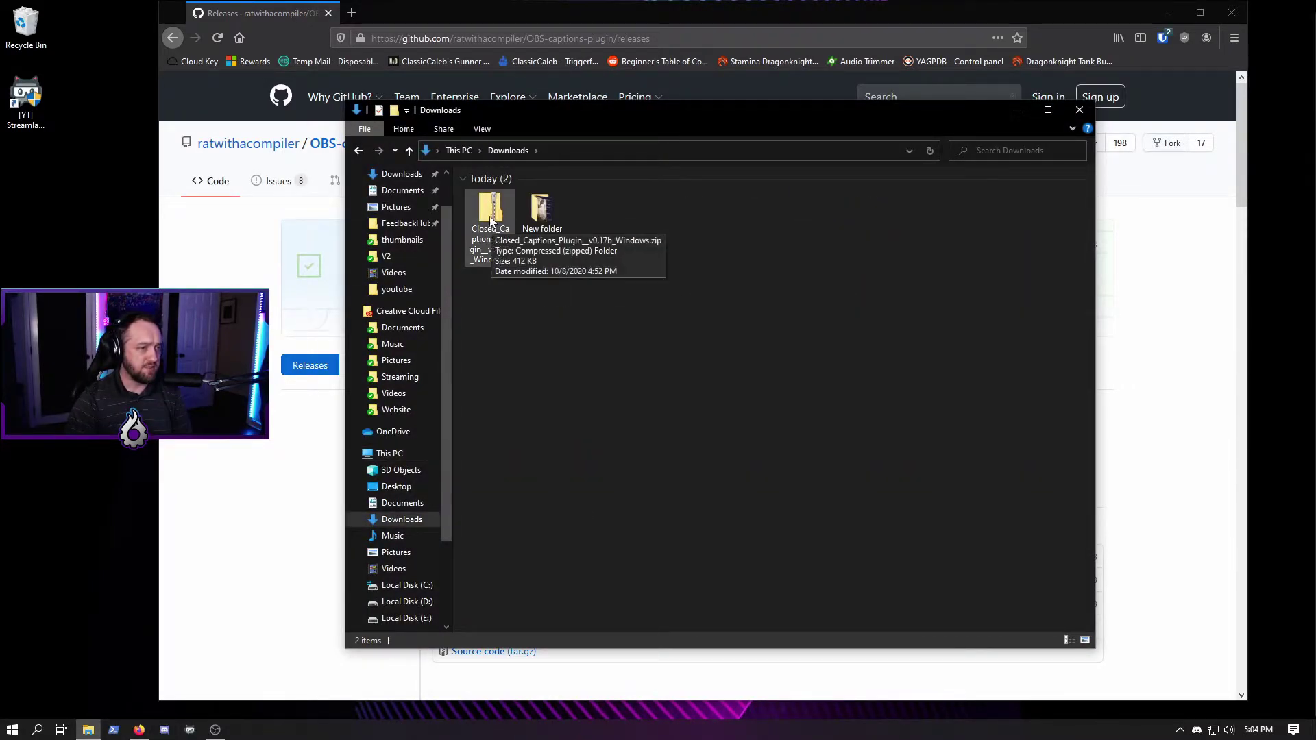
pyautogui.doubleClick(492, 209)
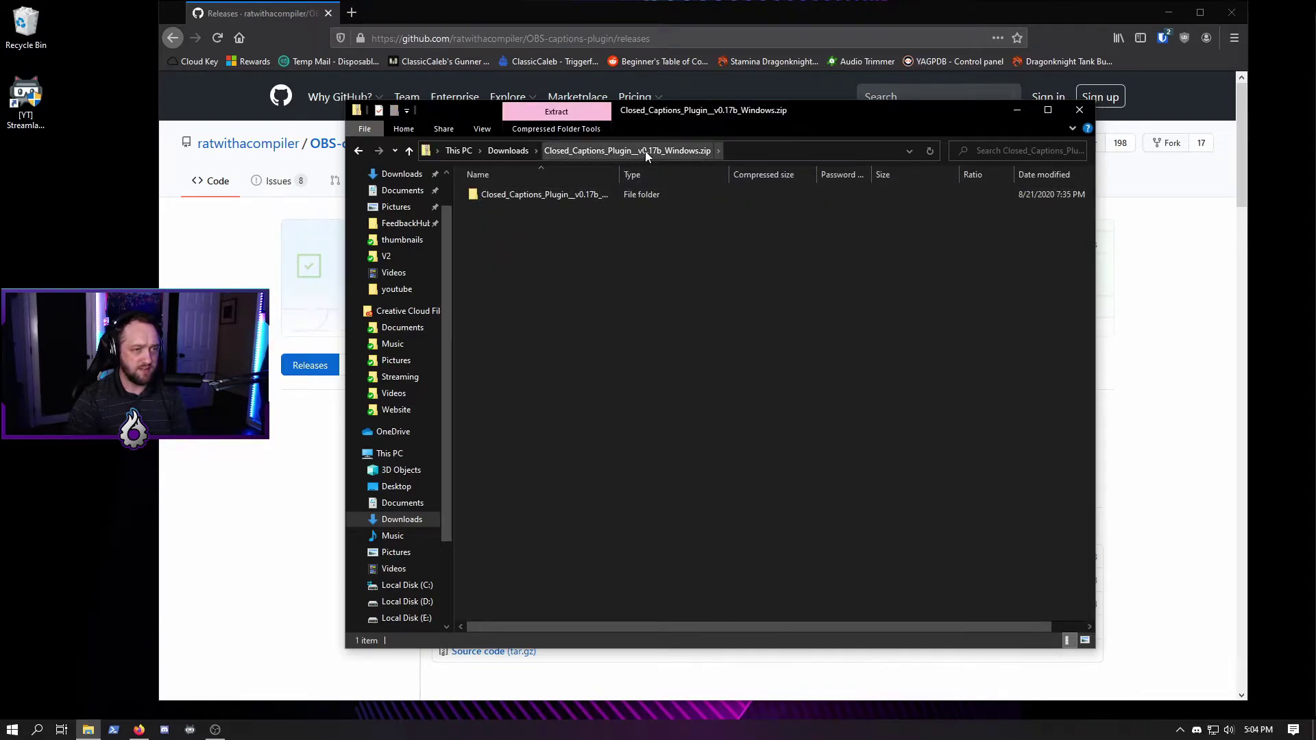
pyautogui.doubleClick(541, 197)
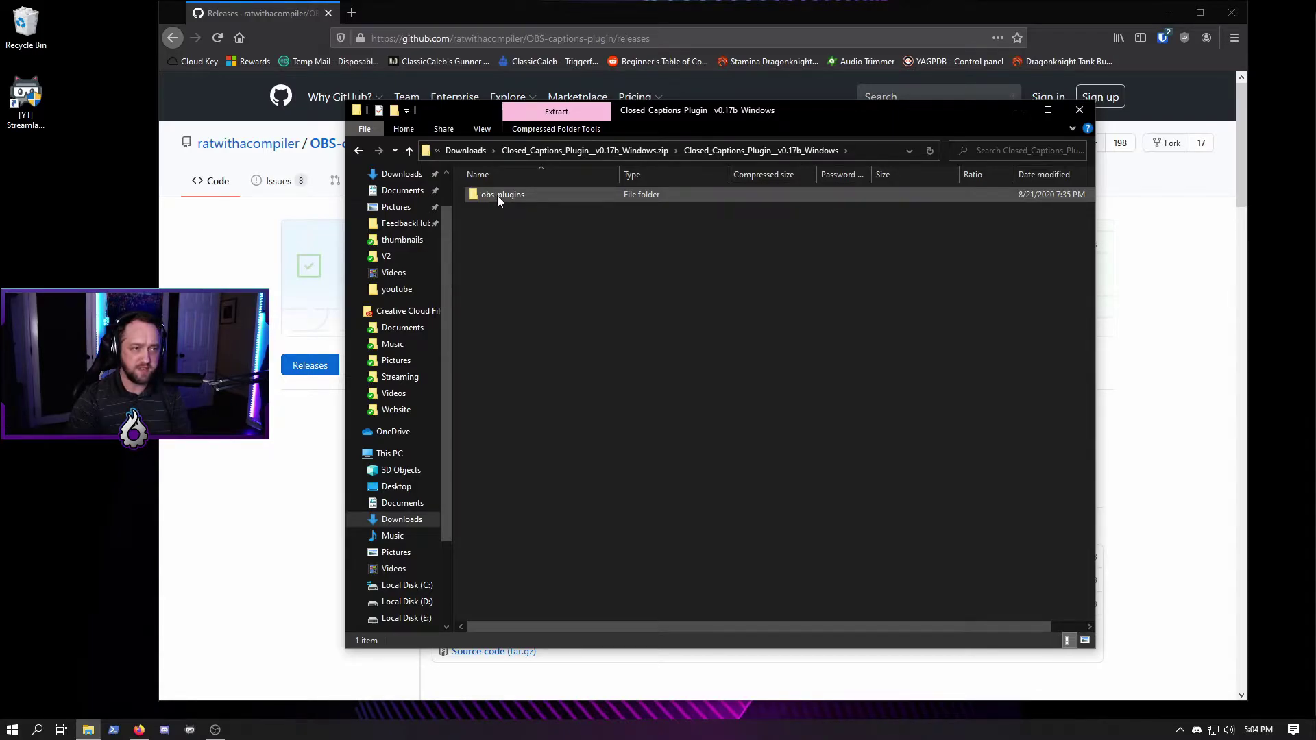
# Step: Copy the obs-plugins folder from inside the zip
pyautogui.rightClick(499, 195)
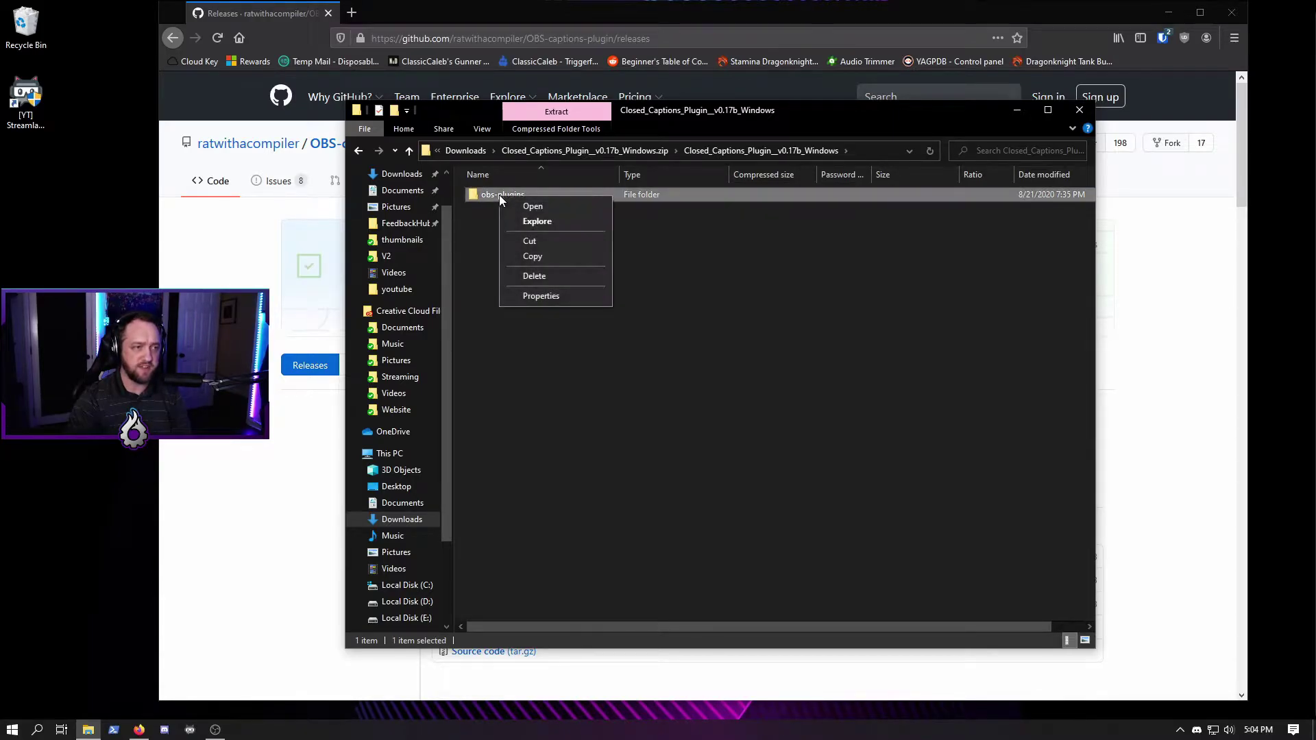
pyautogui.click(533, 255)
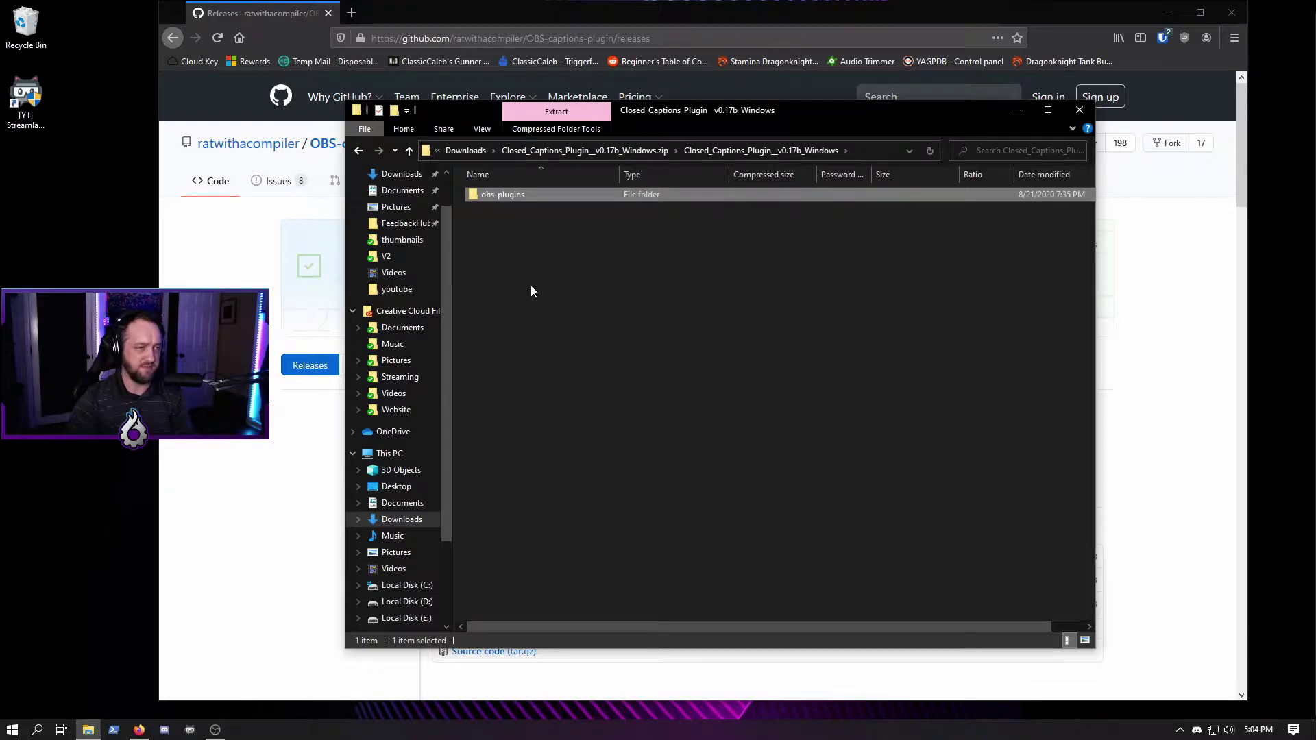
pyautogui.doubleClick(499, 199)
pyautogui.hotkey('alt', 'Left')
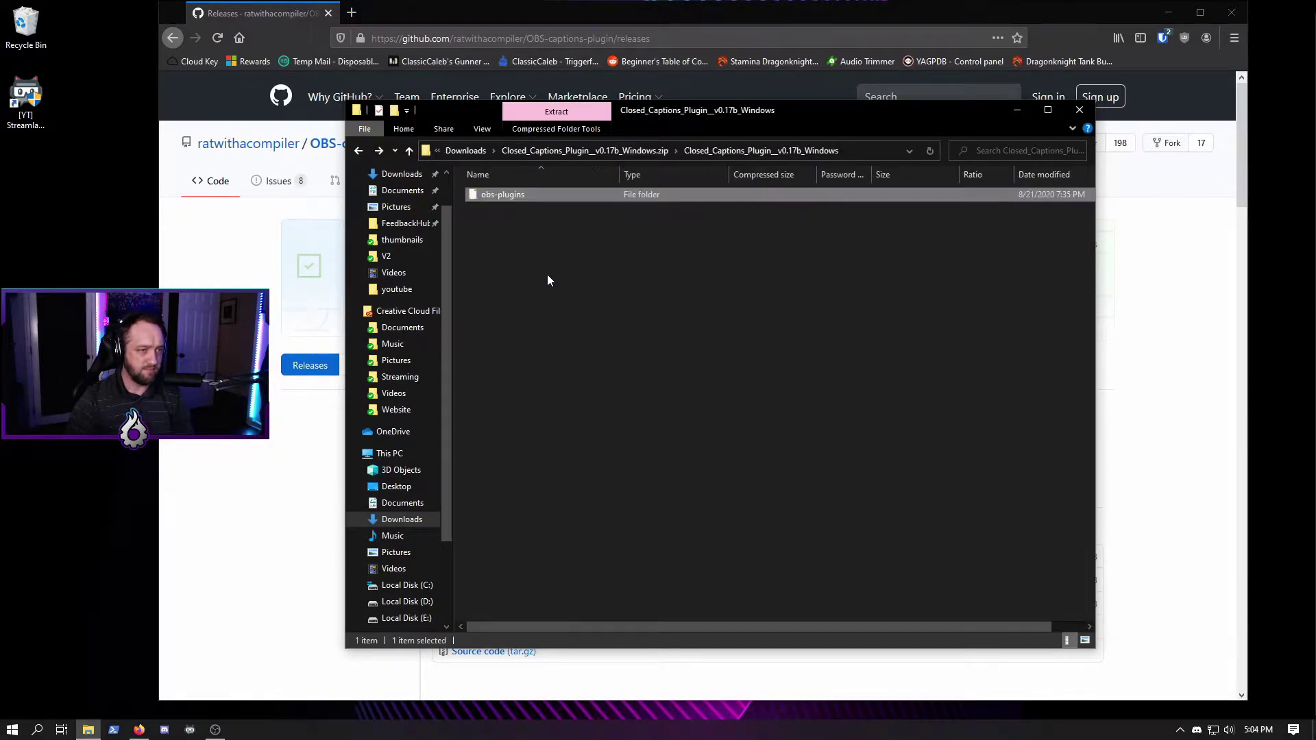
pyautogui.rightClick(511, 193)
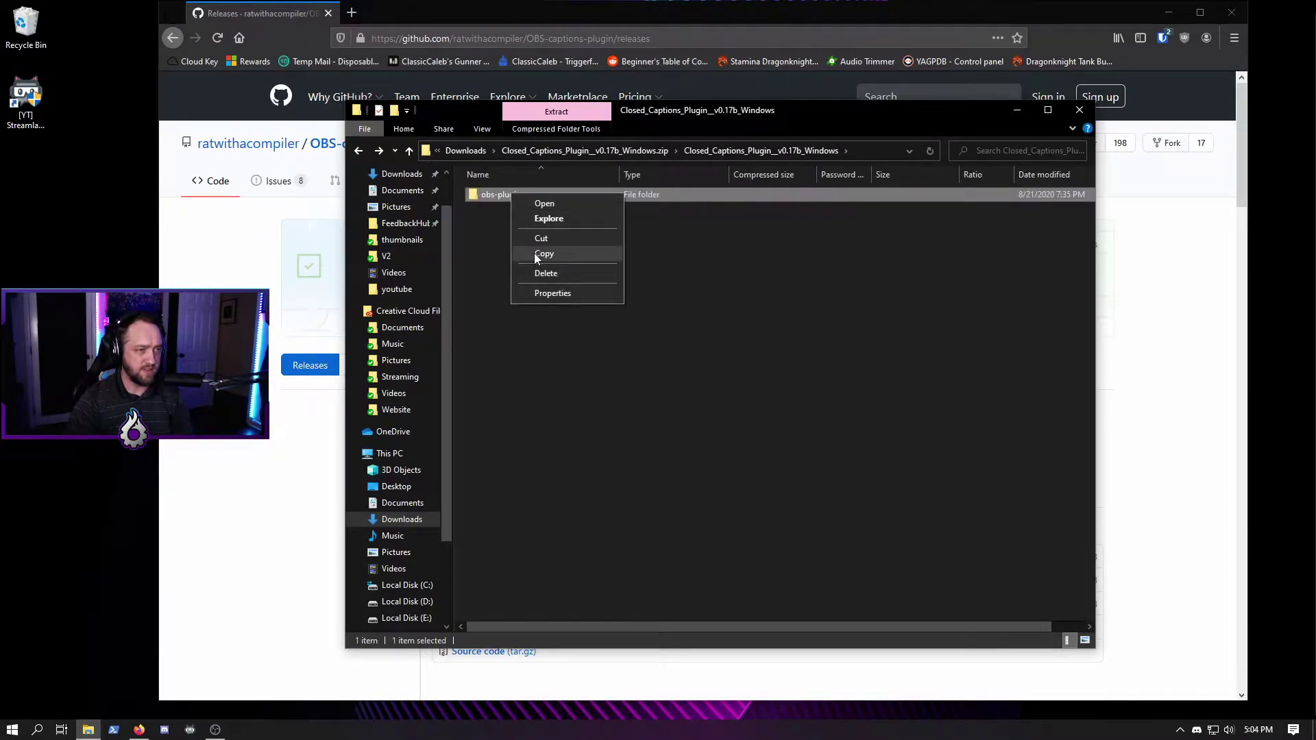
pyautogui.click(535, 254)
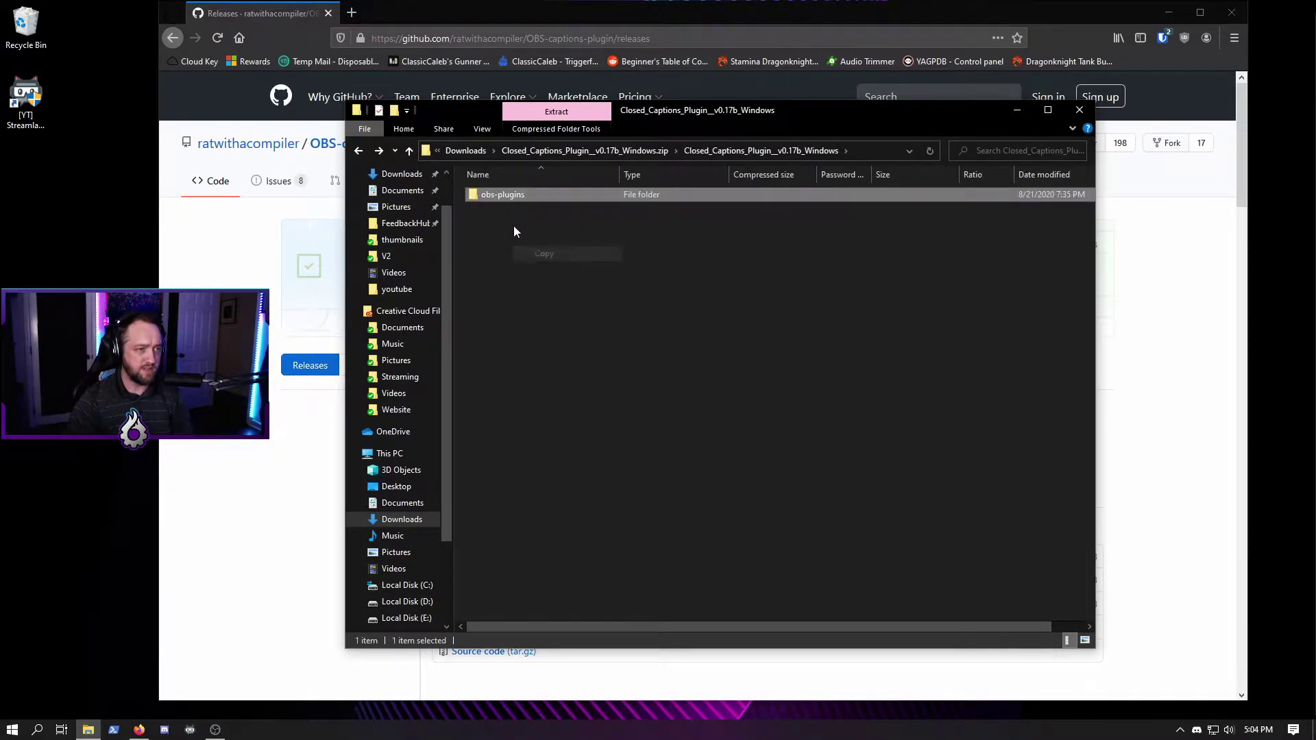
# Step: Navigate to Local Disk (C:) > Program Files > obs-studio
pyautogui.click(407, 585)
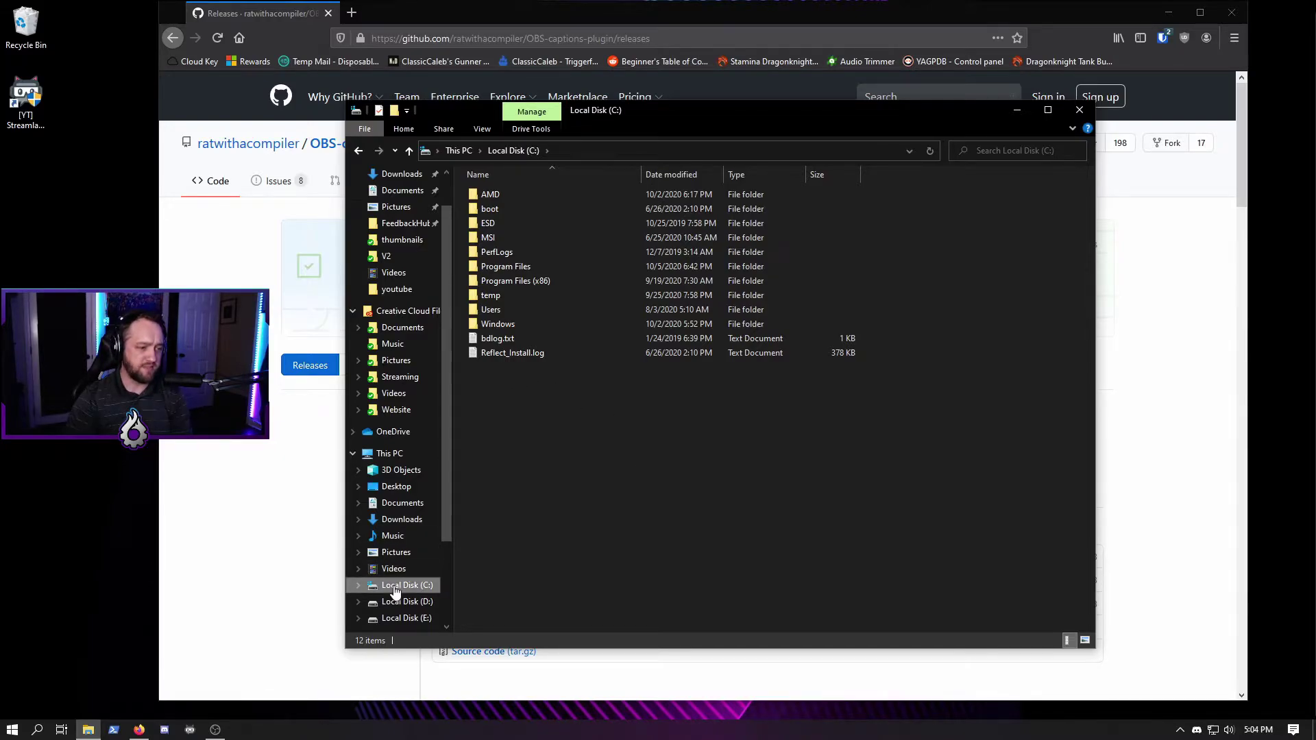
pyautogui.doubleClick(521, 266)
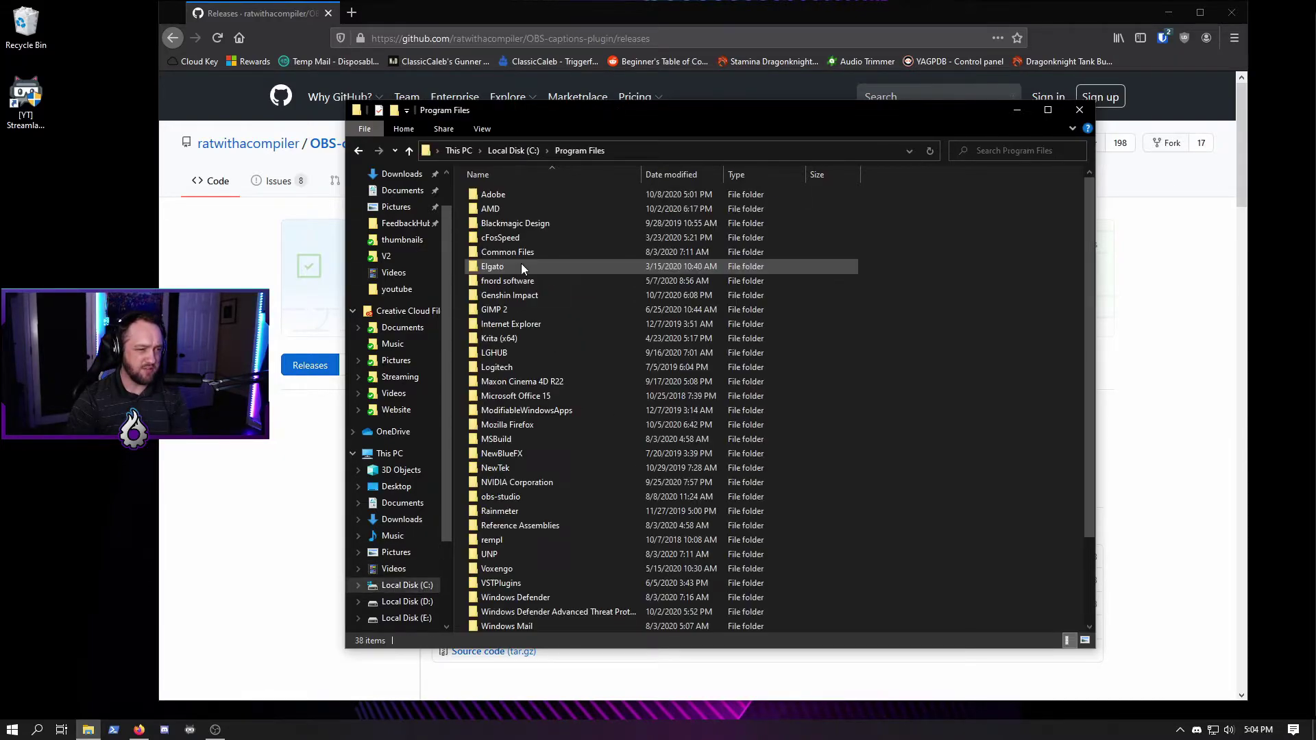
pyautogui.doubleClick(498, 497)
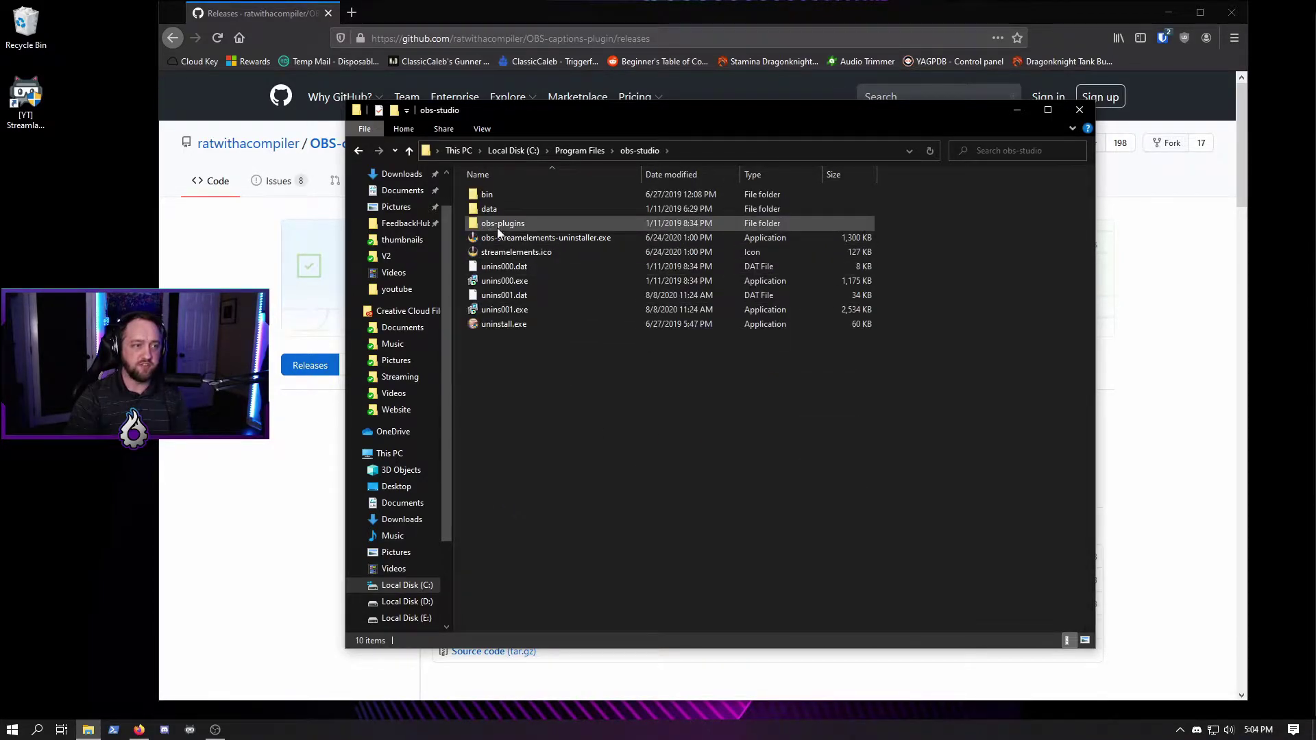
# Step: Paste the plugin files into obs-studio, dismiss the Replace or Skip prompt, and close Explorer
pyautogui.rightClick(623, 503)
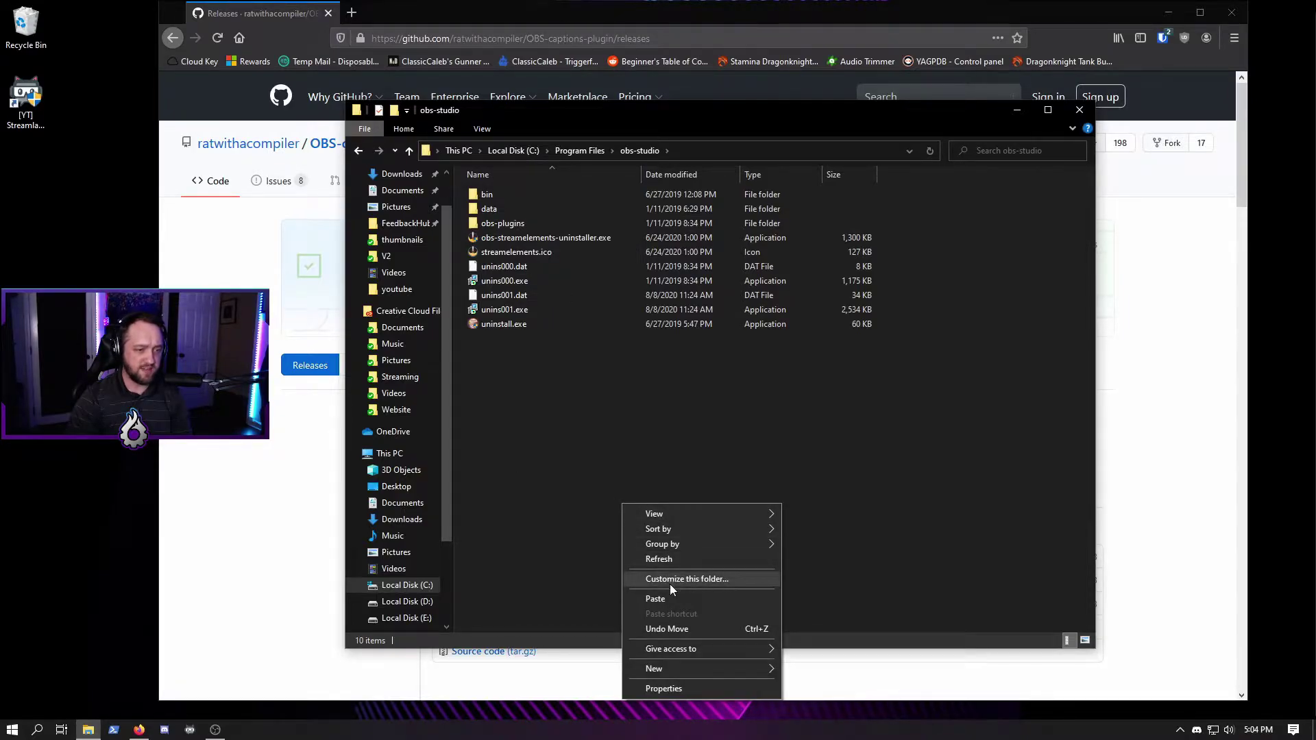
pyautogui.click(655, 599)
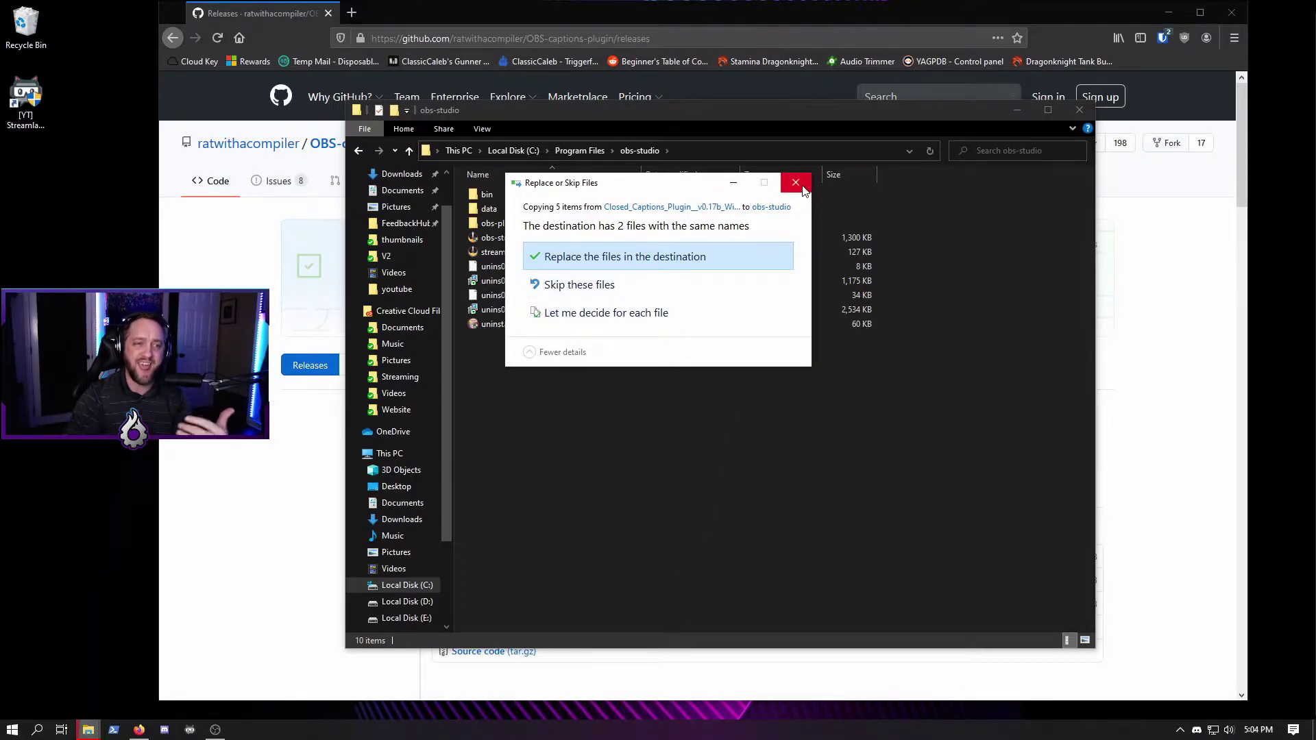
pyautogui.click(747, 250)
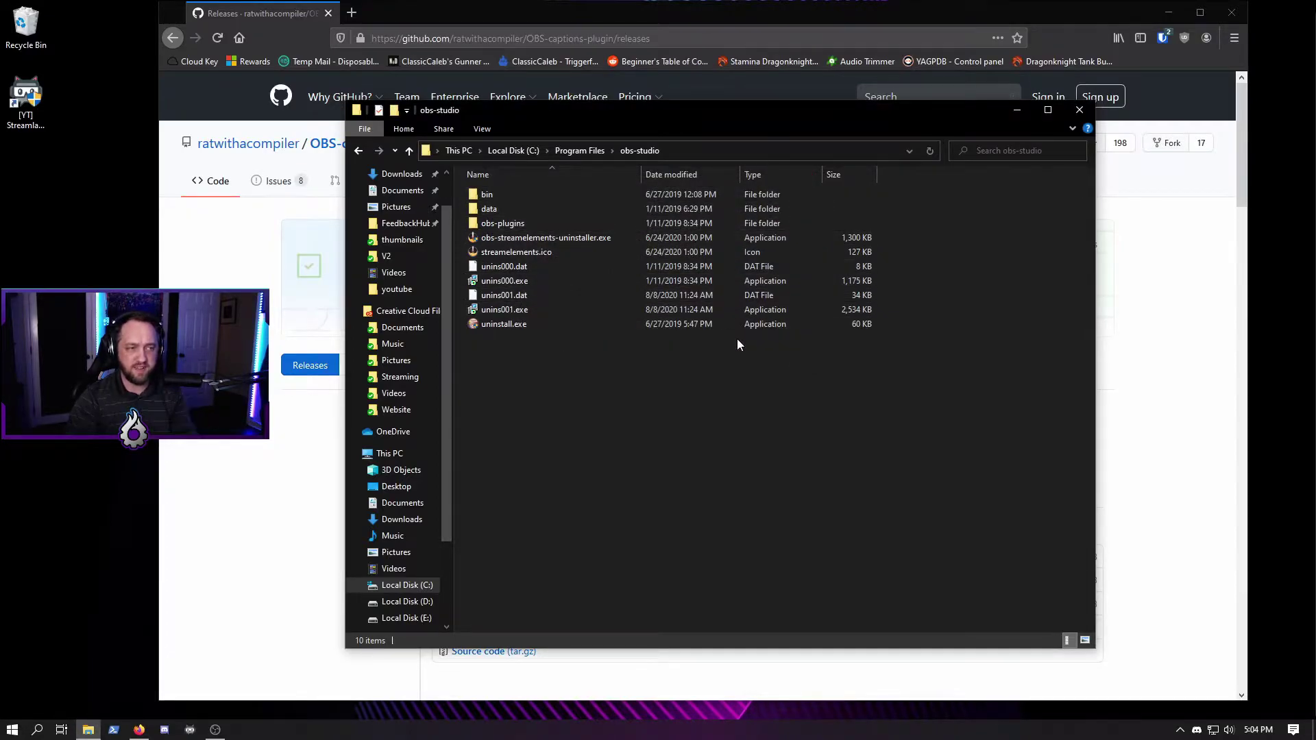
pyautogui.click(1080, 113)
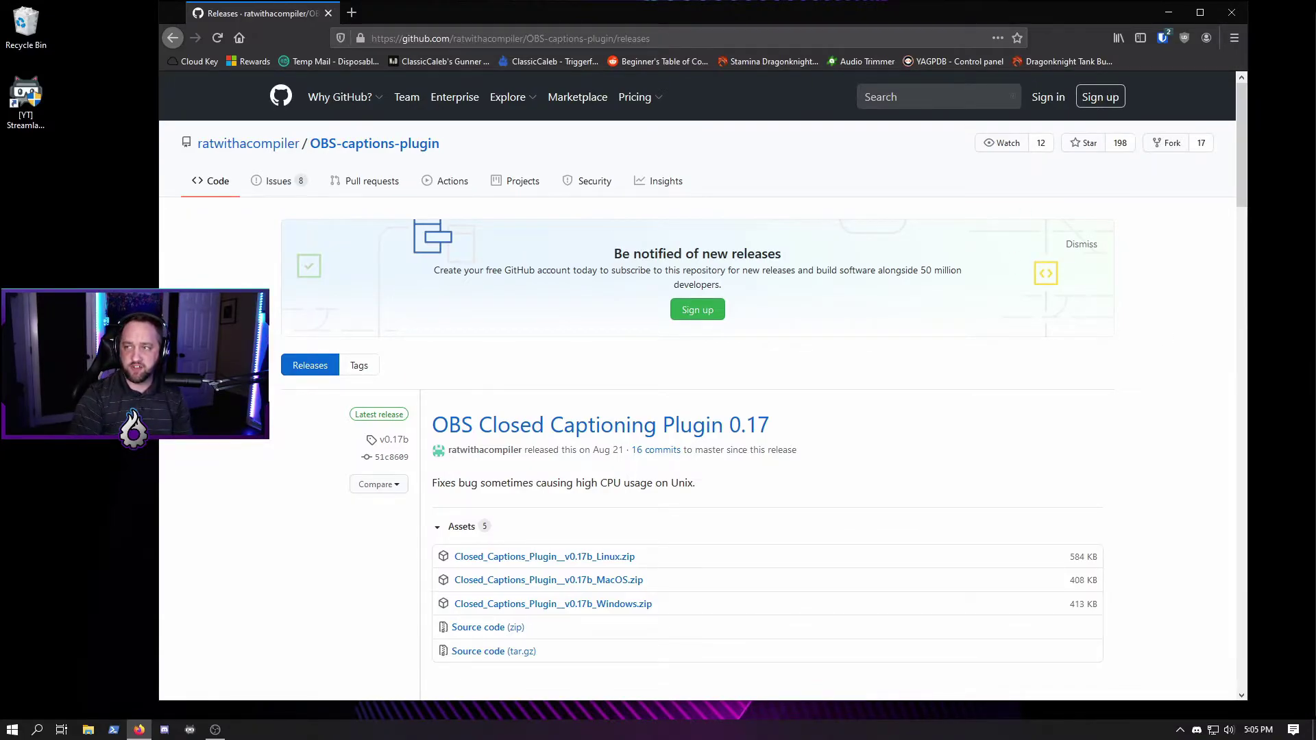
# Step: Switch to OBS Studio and drag its window into place on screen
pyautogui.hotkey('alt', 'Tab')
pyautogui.moveTo(1305, 25); pyautogui.dragTo(1005, 26)
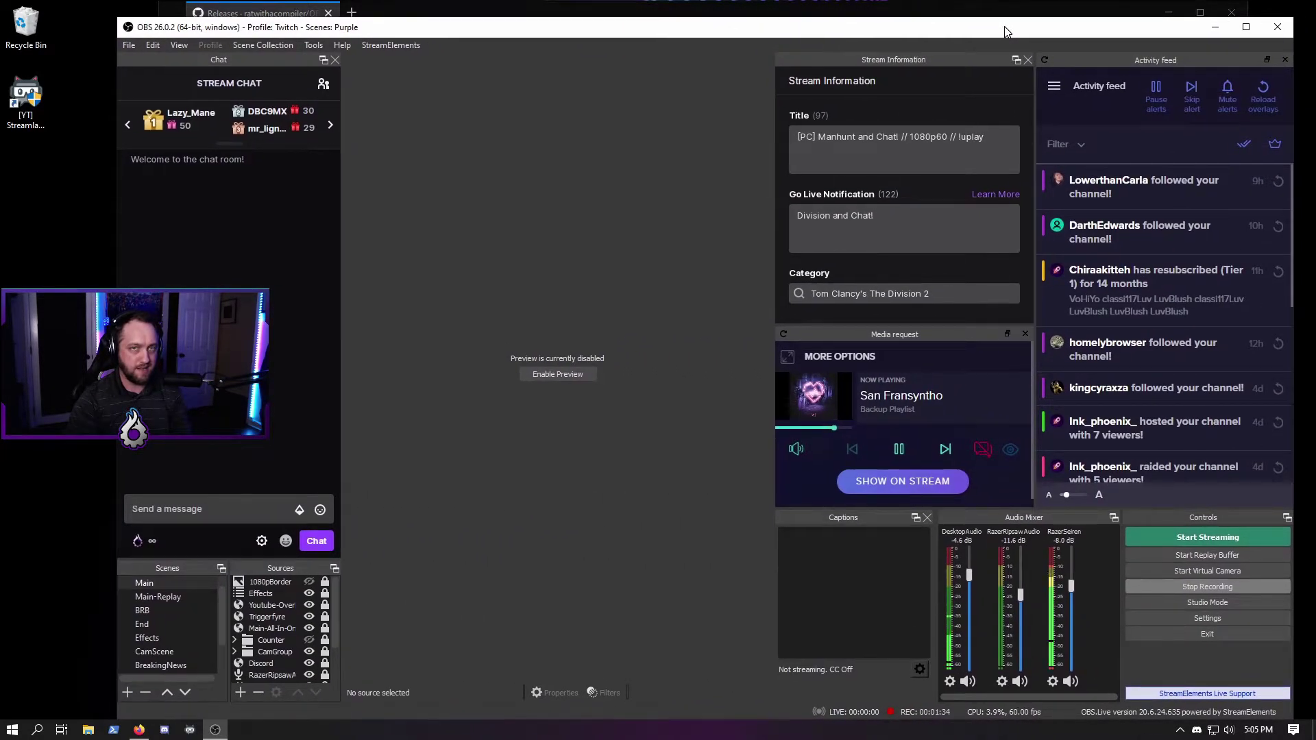
pyautogui.moveTo(593, 33); pyautogui.dragTo(492, 26)
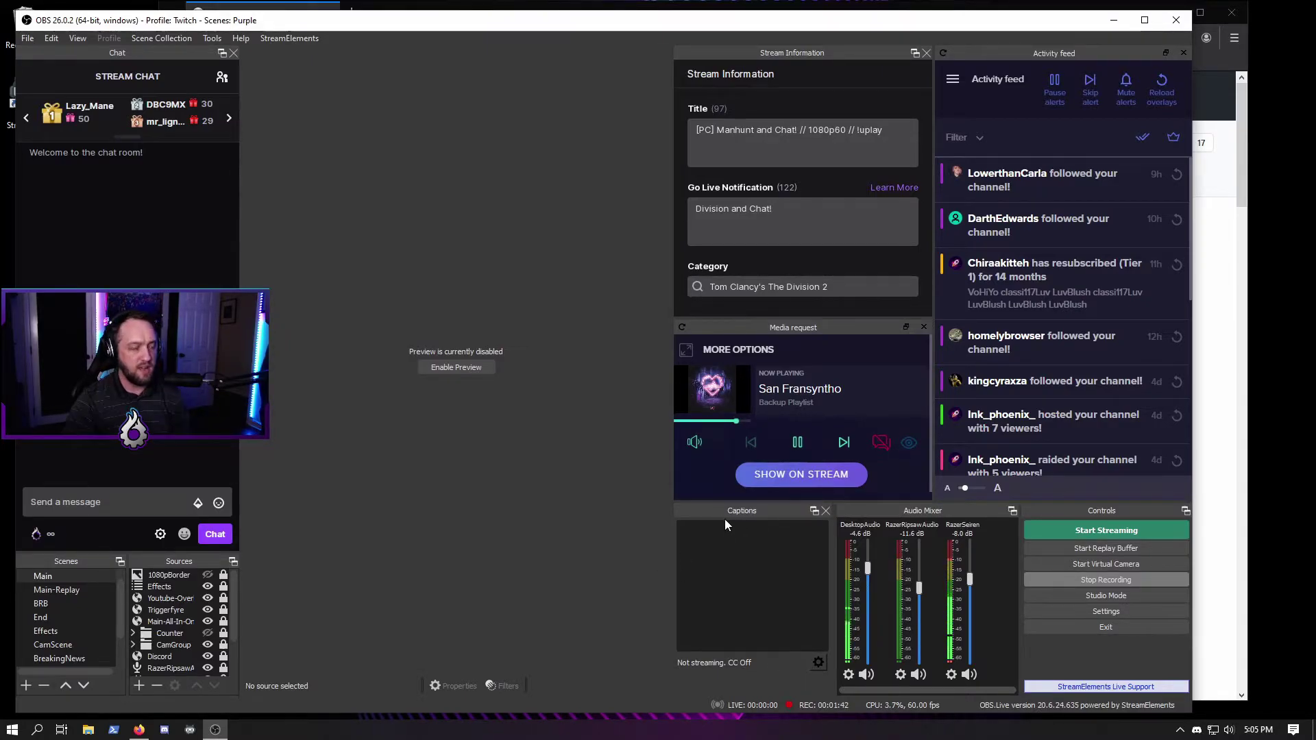
# Step: Check View > Docks, then bring up Tools > Cloud Closed Captions settings
pyautogui.click(86, 42)
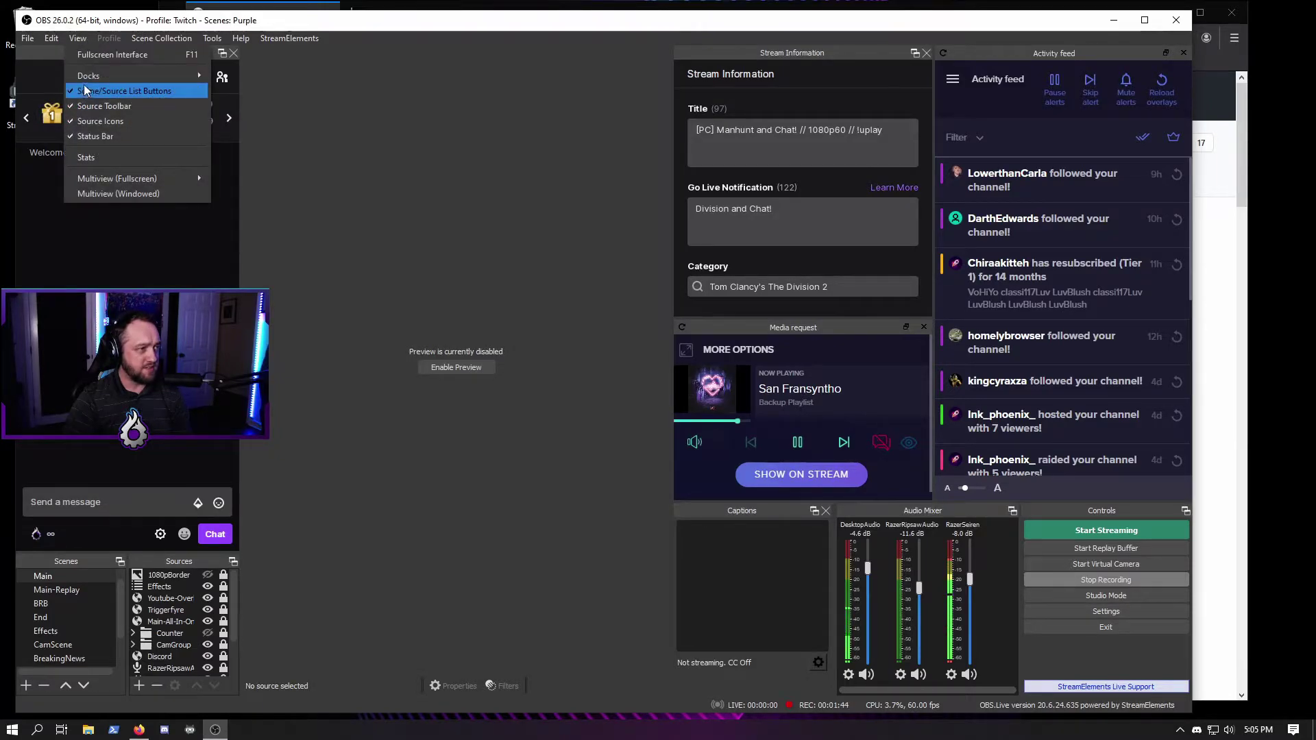
pyautogui.moveTo(88, 79)
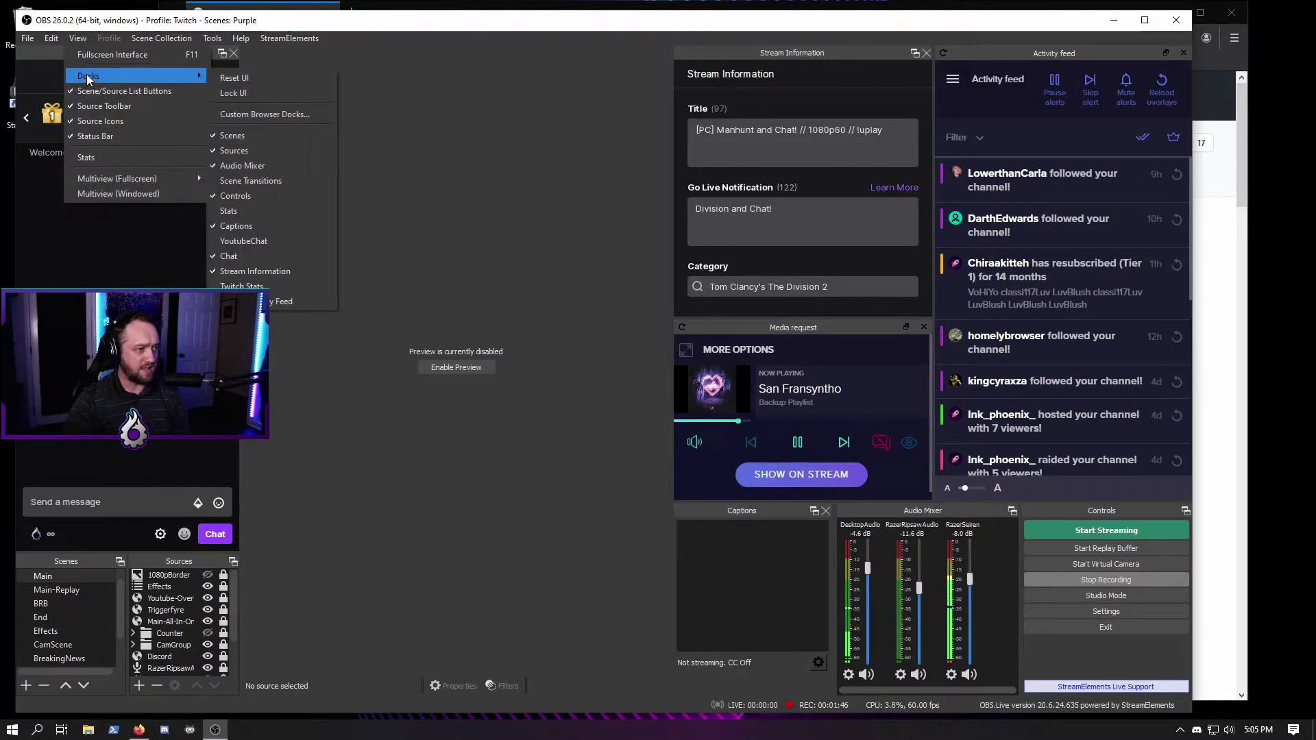
pyautogui.moveTo(193, 39)
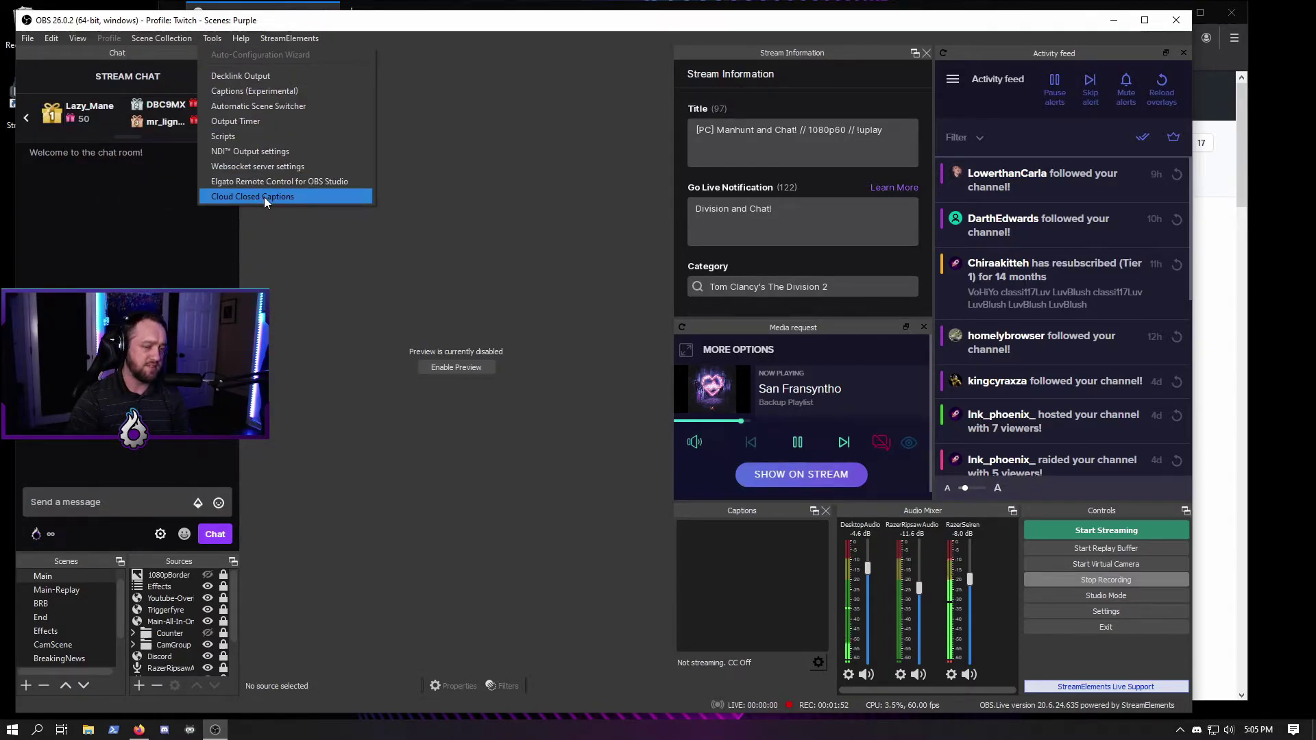
pyautogui.click(819, 662)
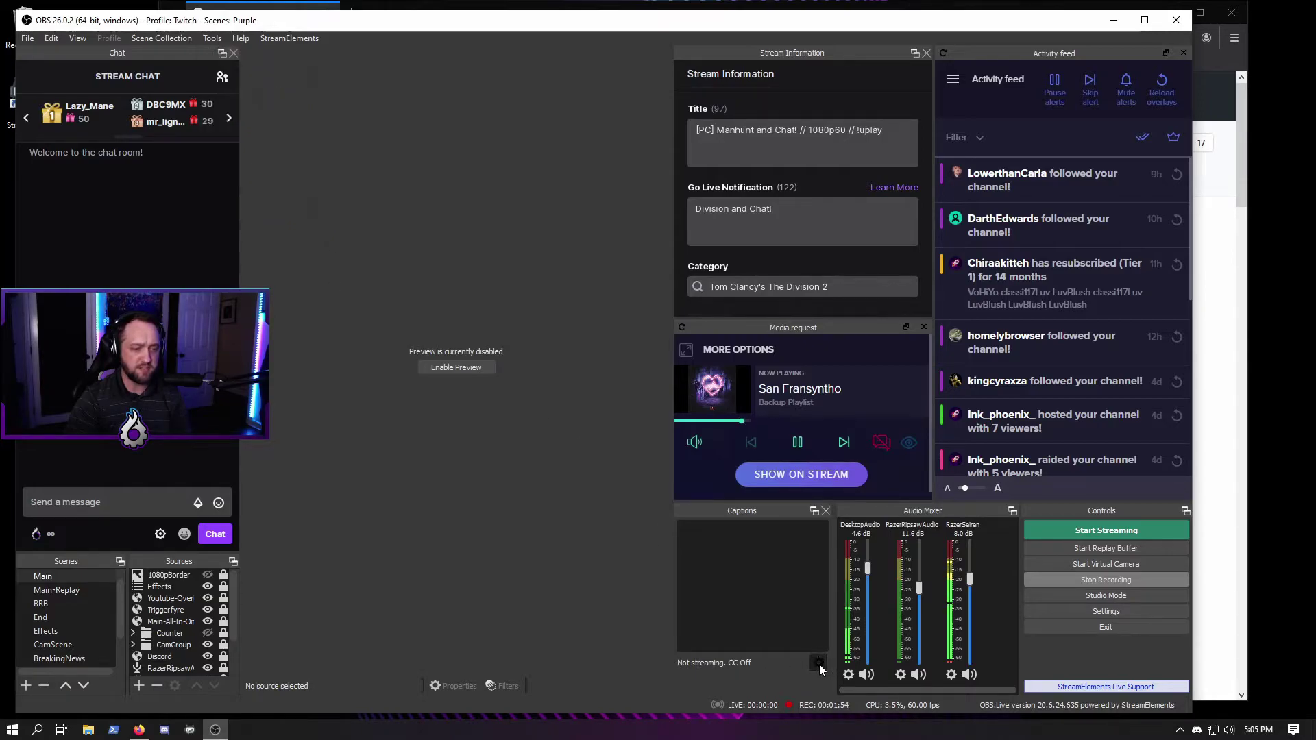
pyautogui.moveTo(177, 15); pyautogui.dragTo(616, 26)
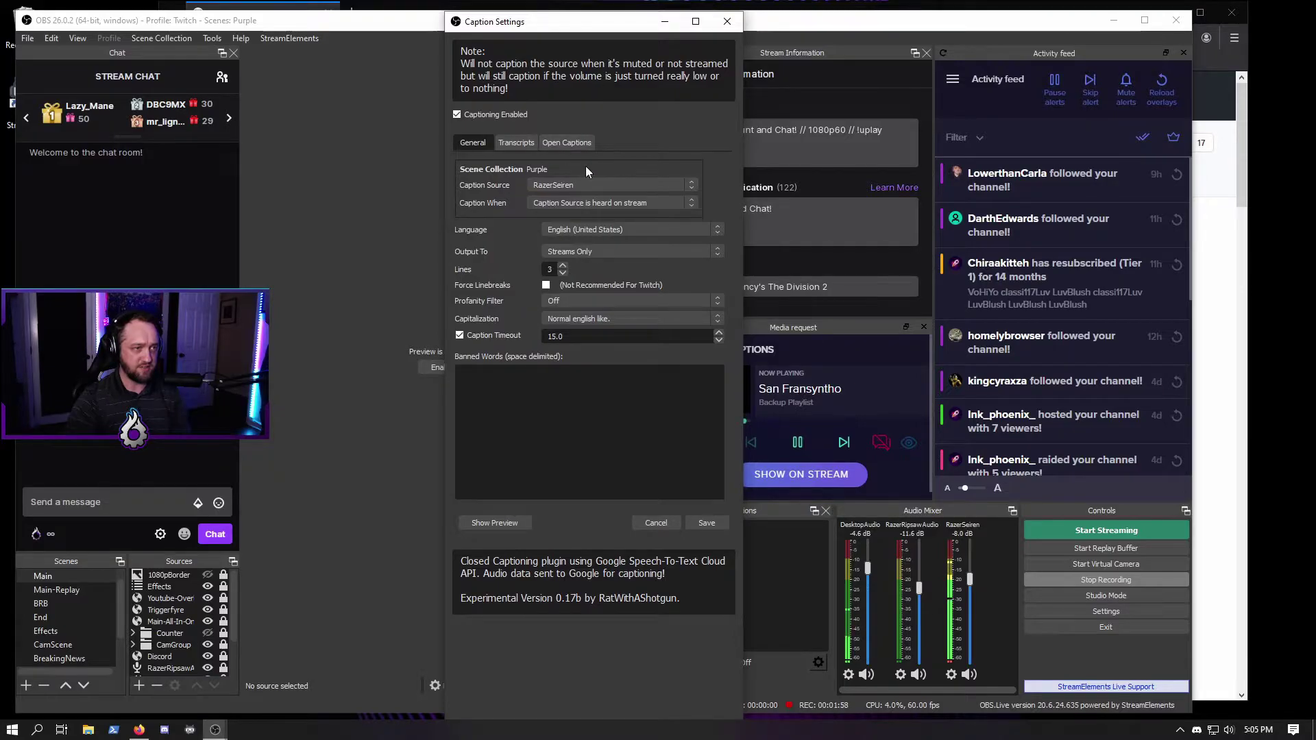
pyautogui.click(616, 186)
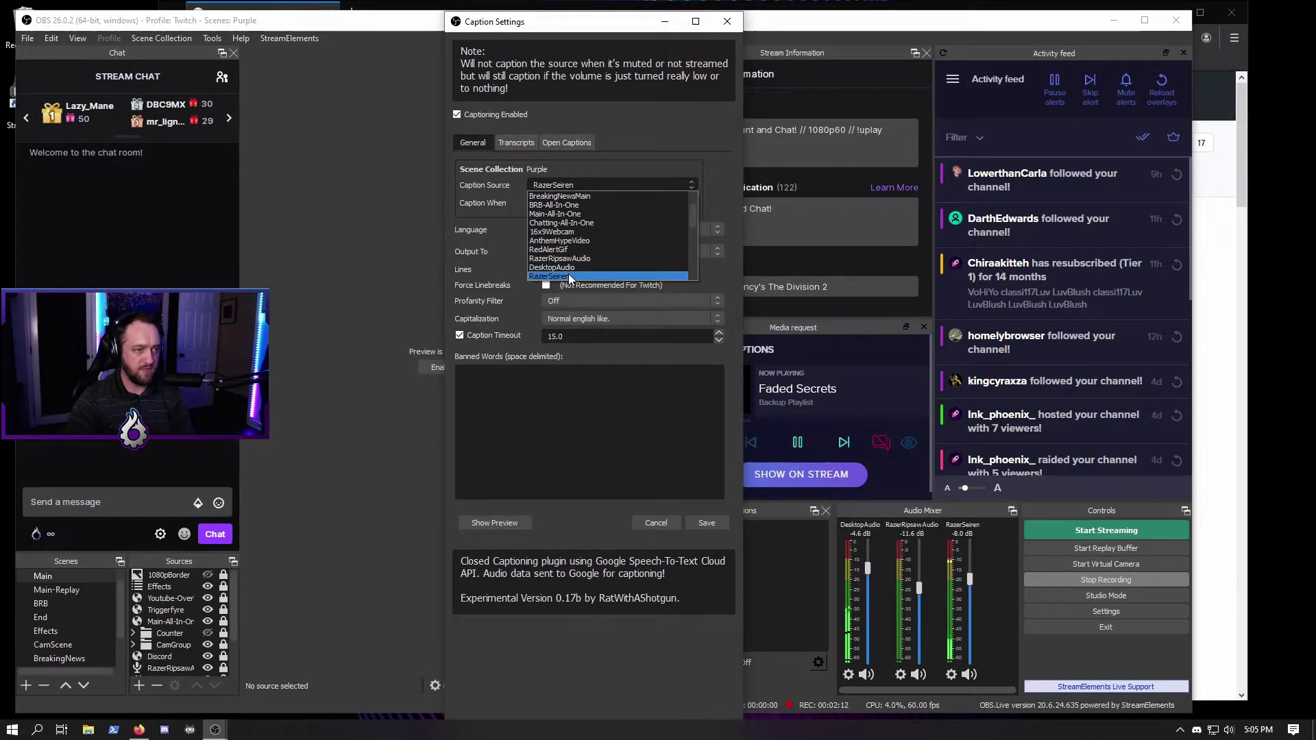
pyautogui.click(450, 207)
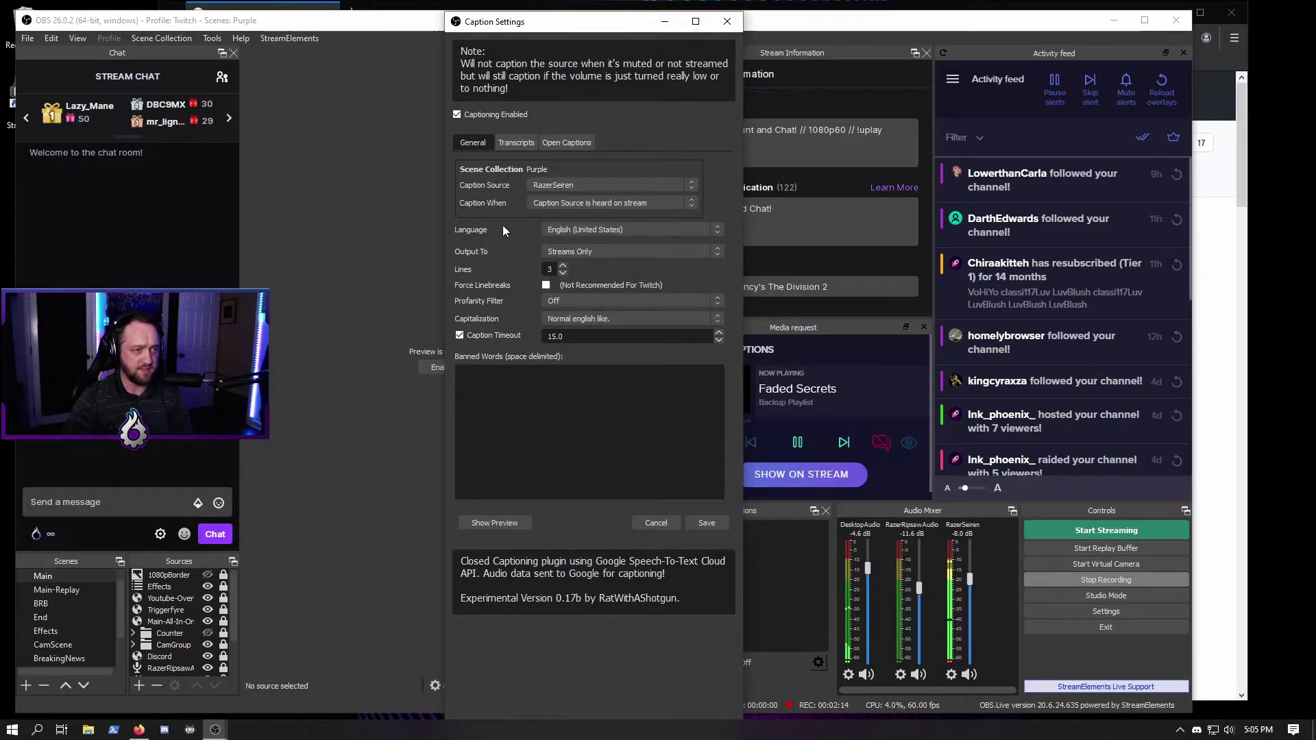
pyautogui.click(687, 203)
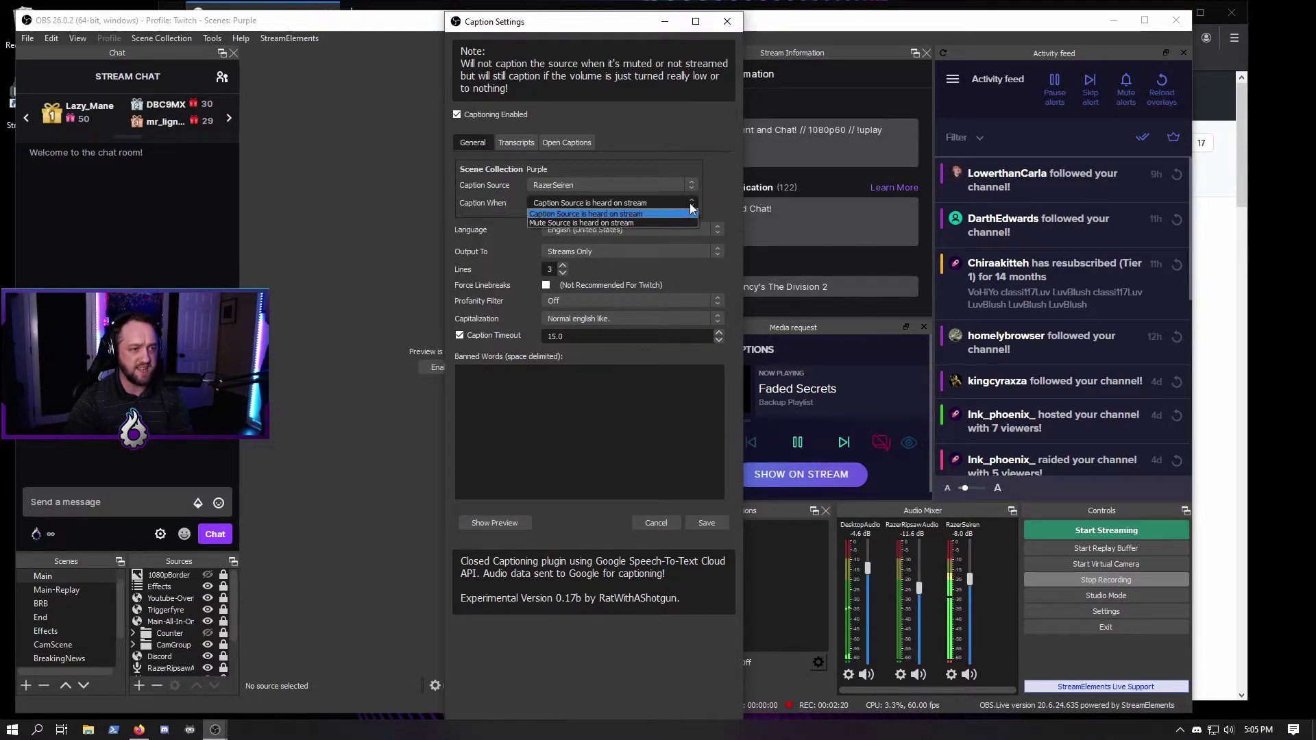
pyautogui.click(714, 200)
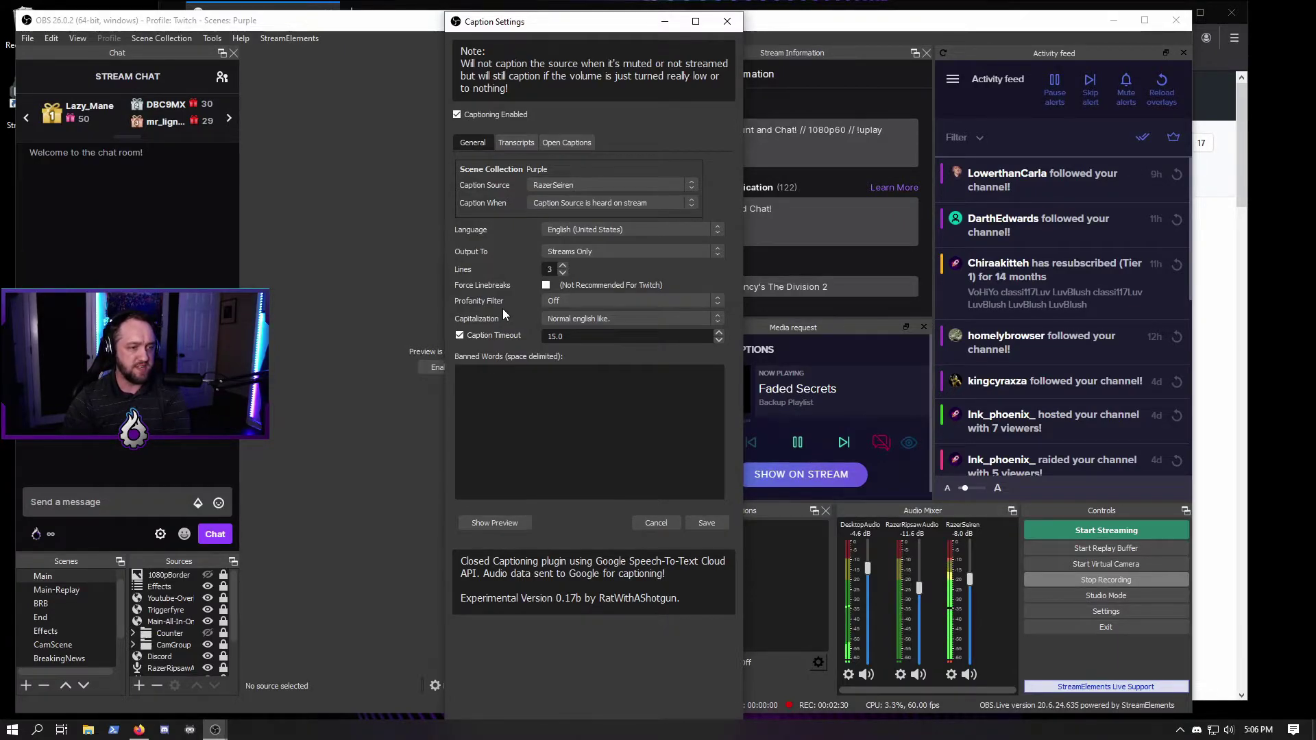
pyautogui.click(511, 523)
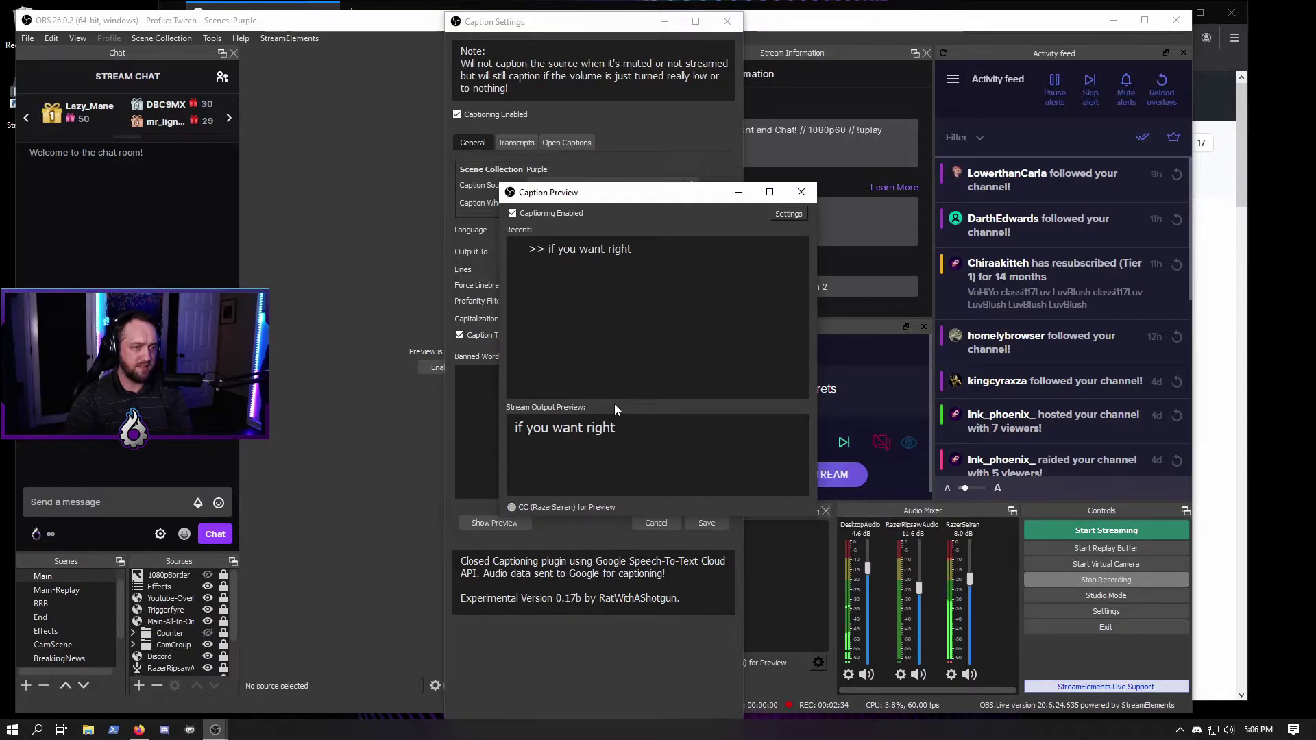
# Step: Close the caption preview and Caption Settings windows, then bring Firefox forward
pyautogui.click(801, 192)
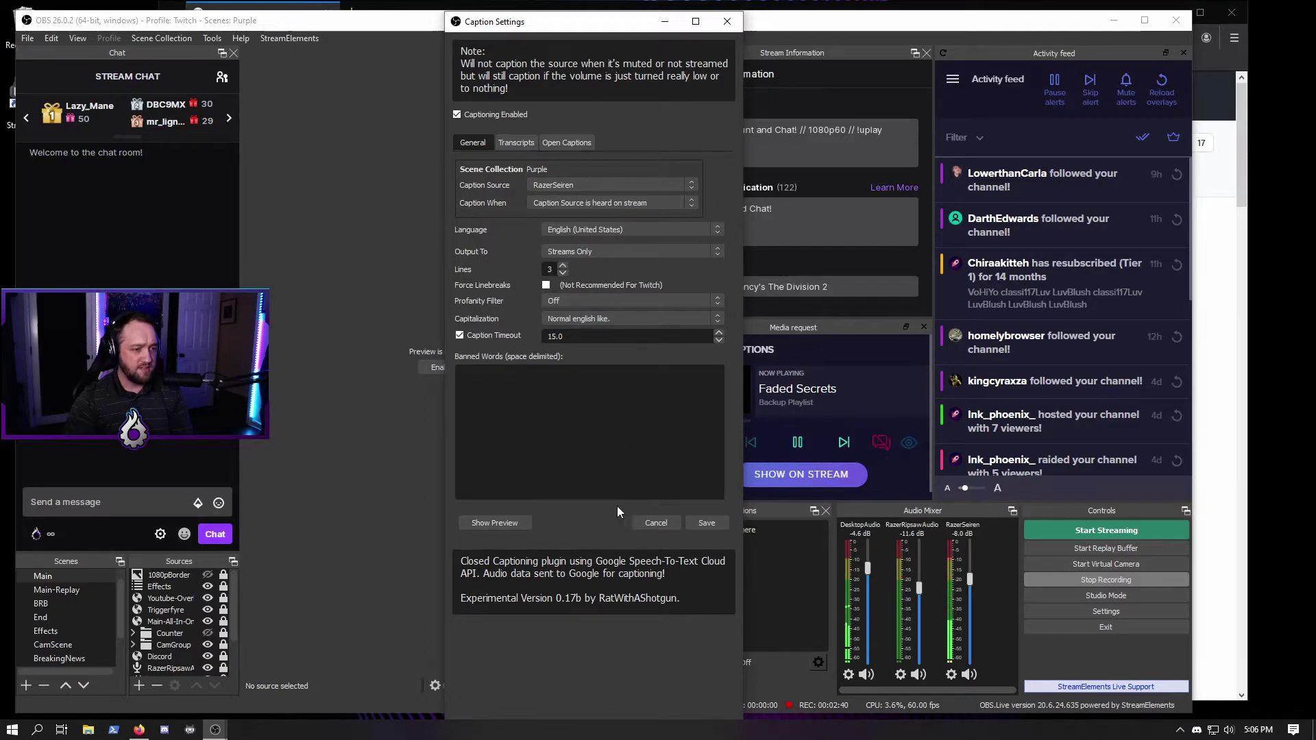
pyautogui.moveTo(599, 28); pyautogui.dragTo(505, 31)
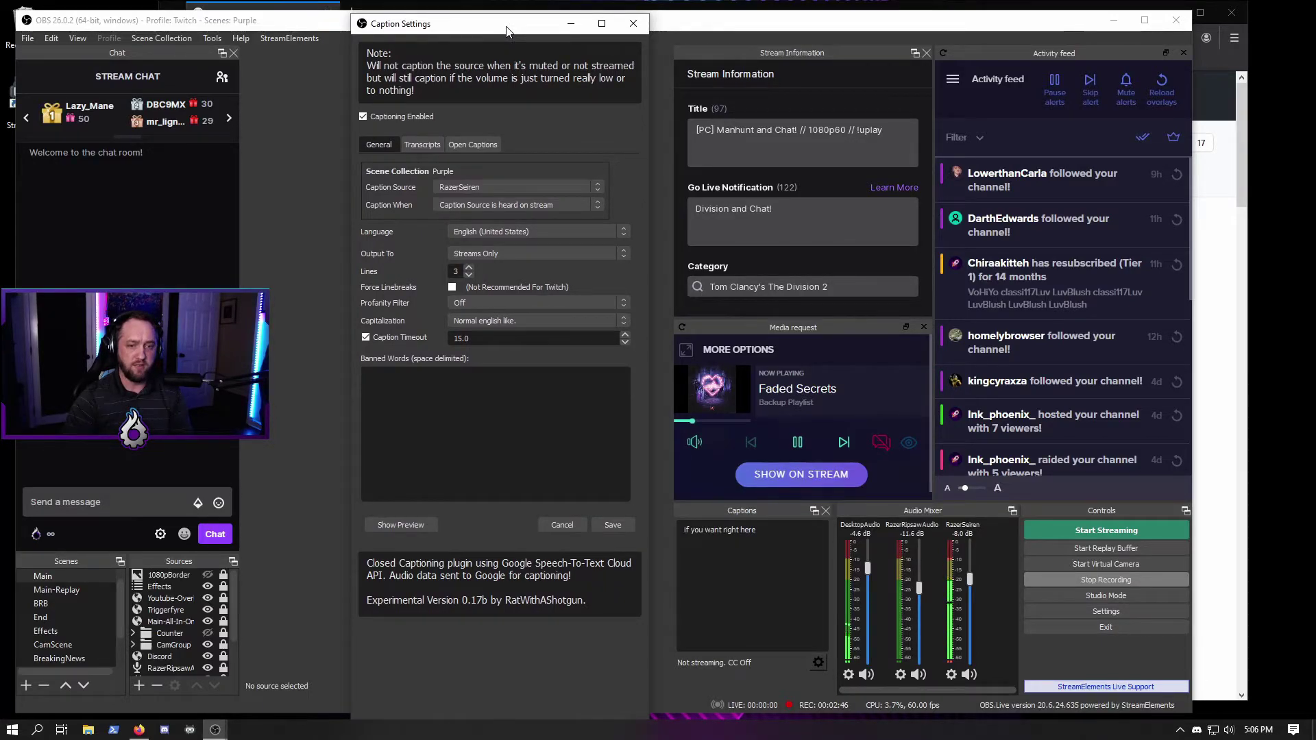
pyautogui.click(633, 24)
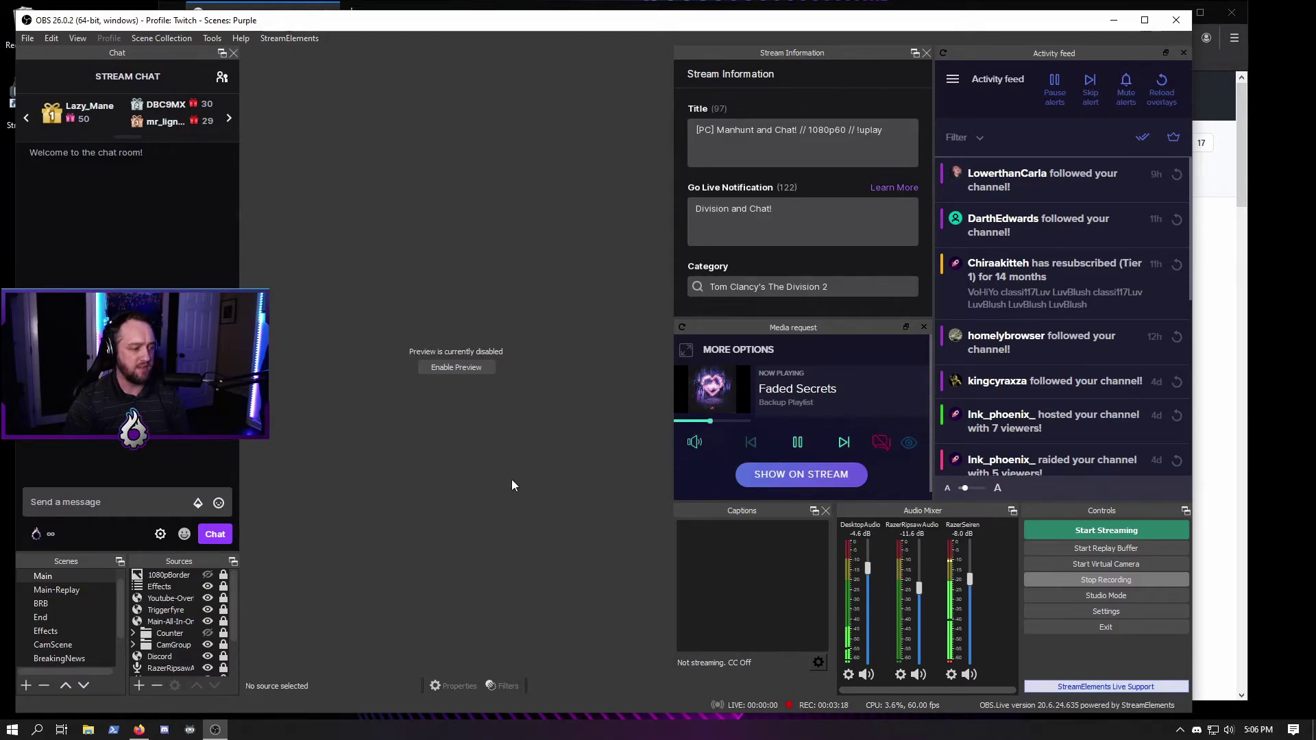
pyautogui.click(139, 731)
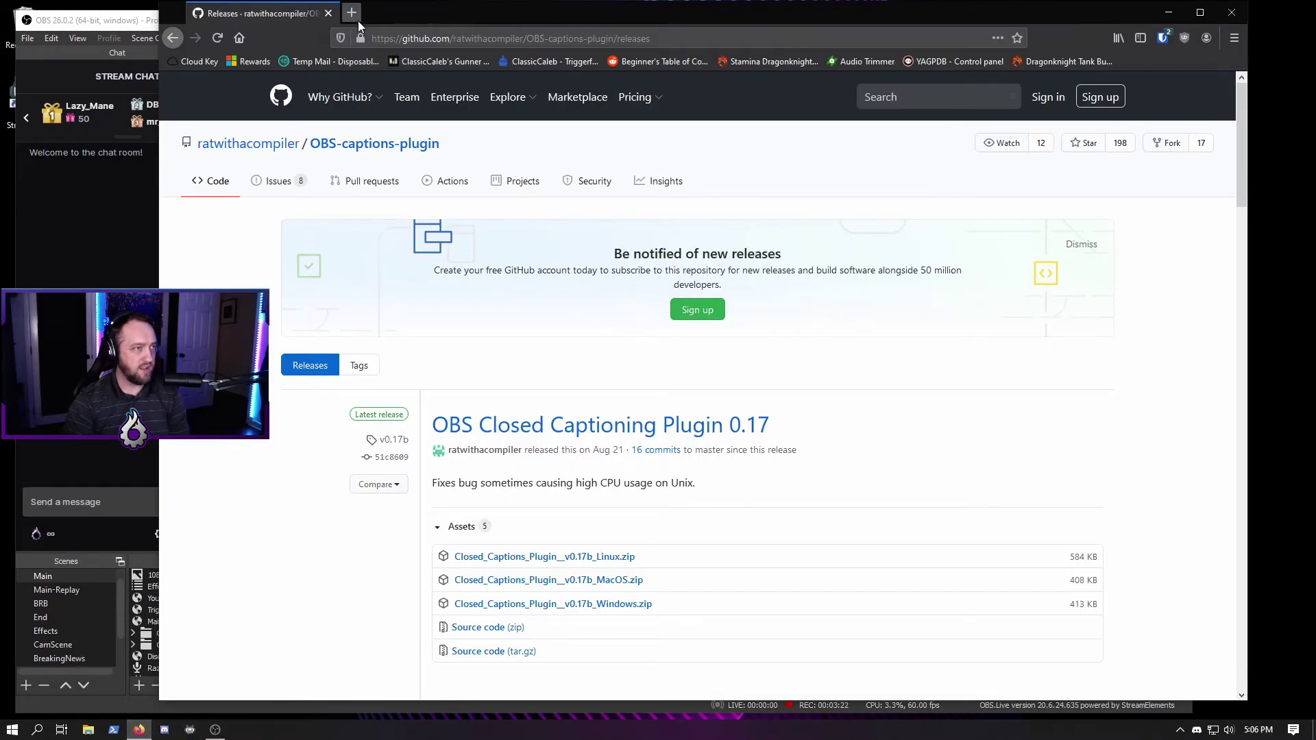
# Step: In a new Firefox tab, go to Twitch and search for 'closed captions'
pyautogui.click(352, 13)
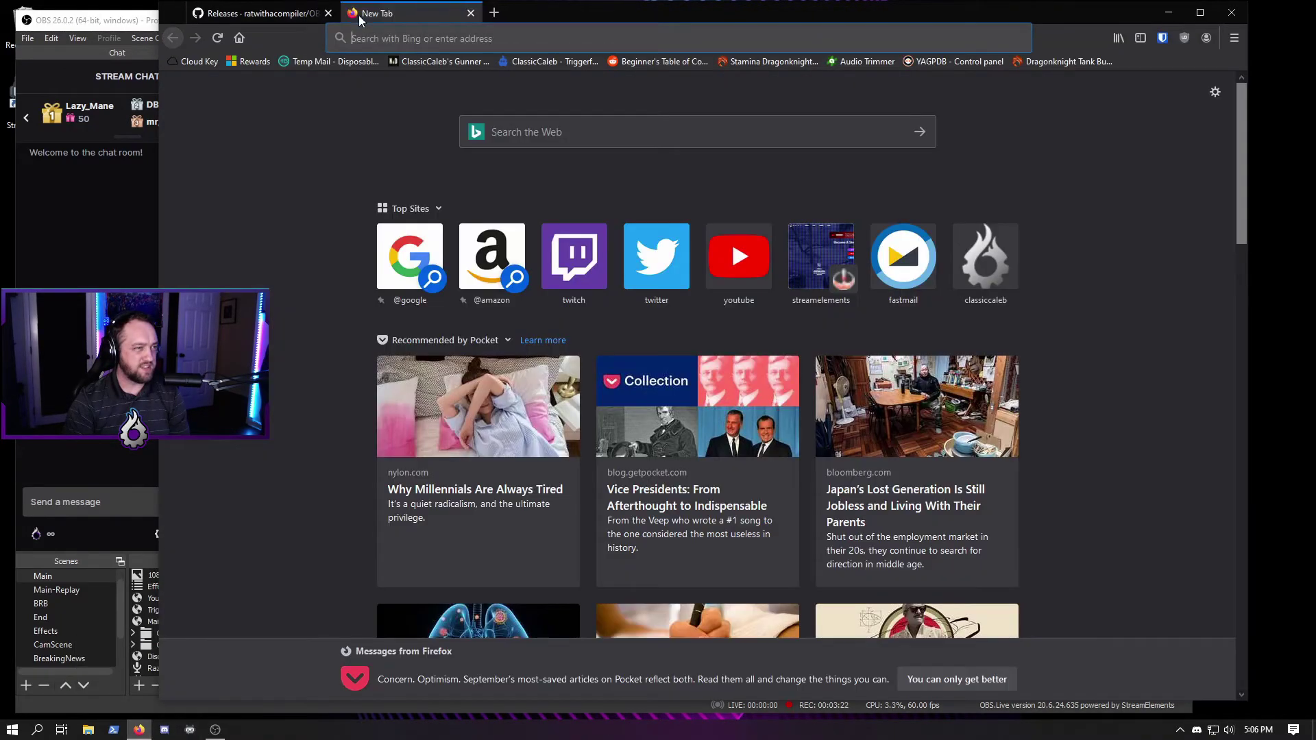
pyautogui.click(561, 264)
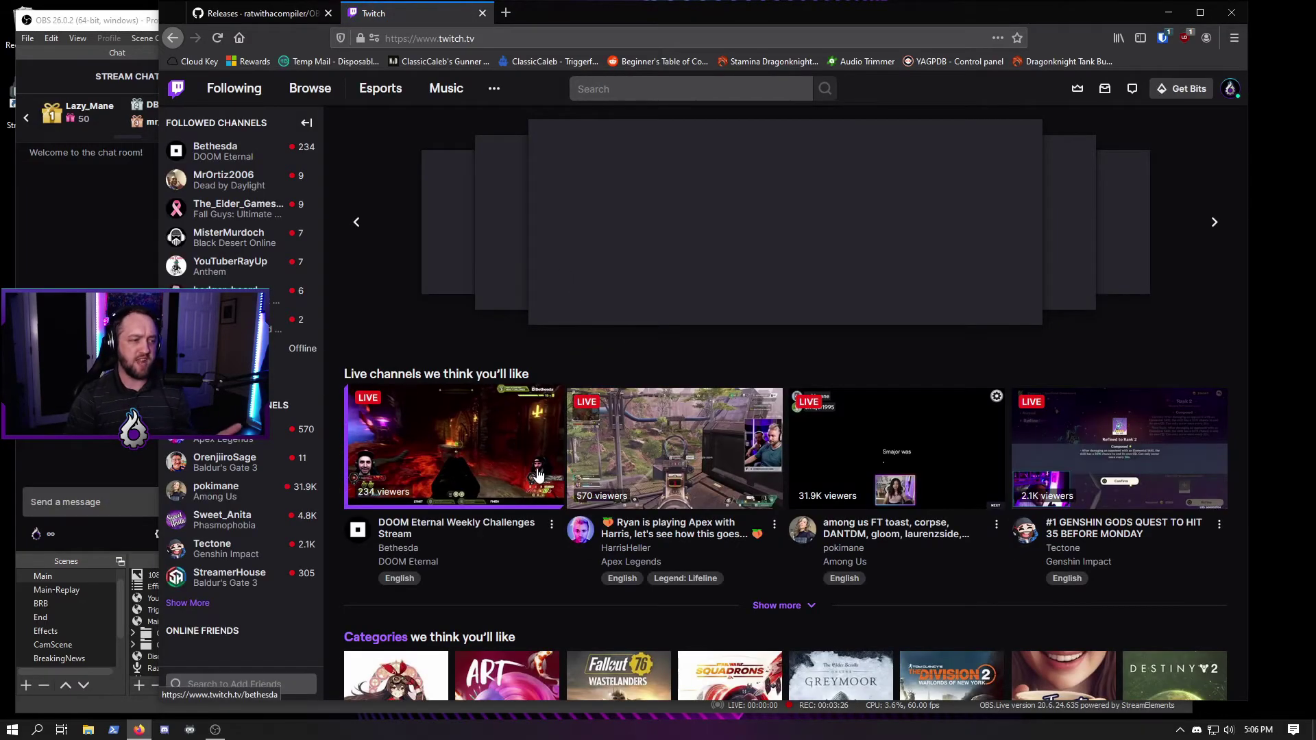
pyautogui.click(649, 91)
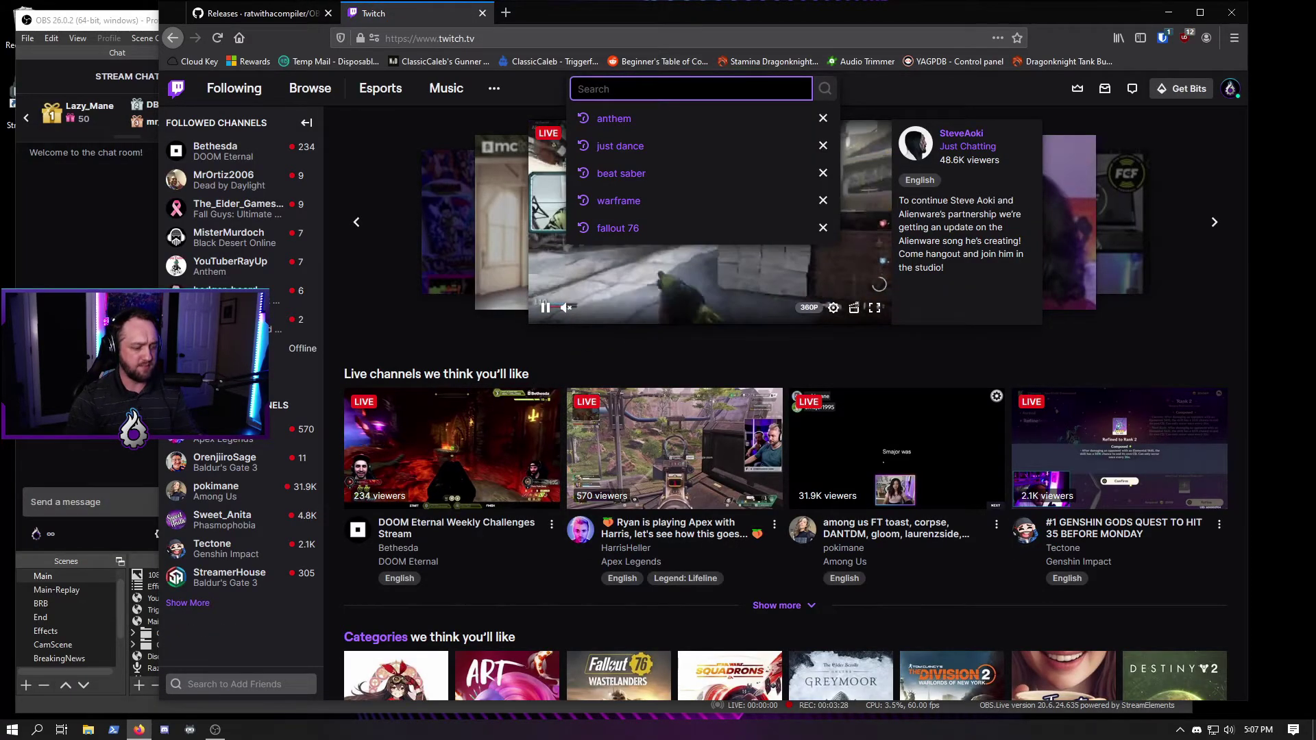
pyautogui.write('closed captions')
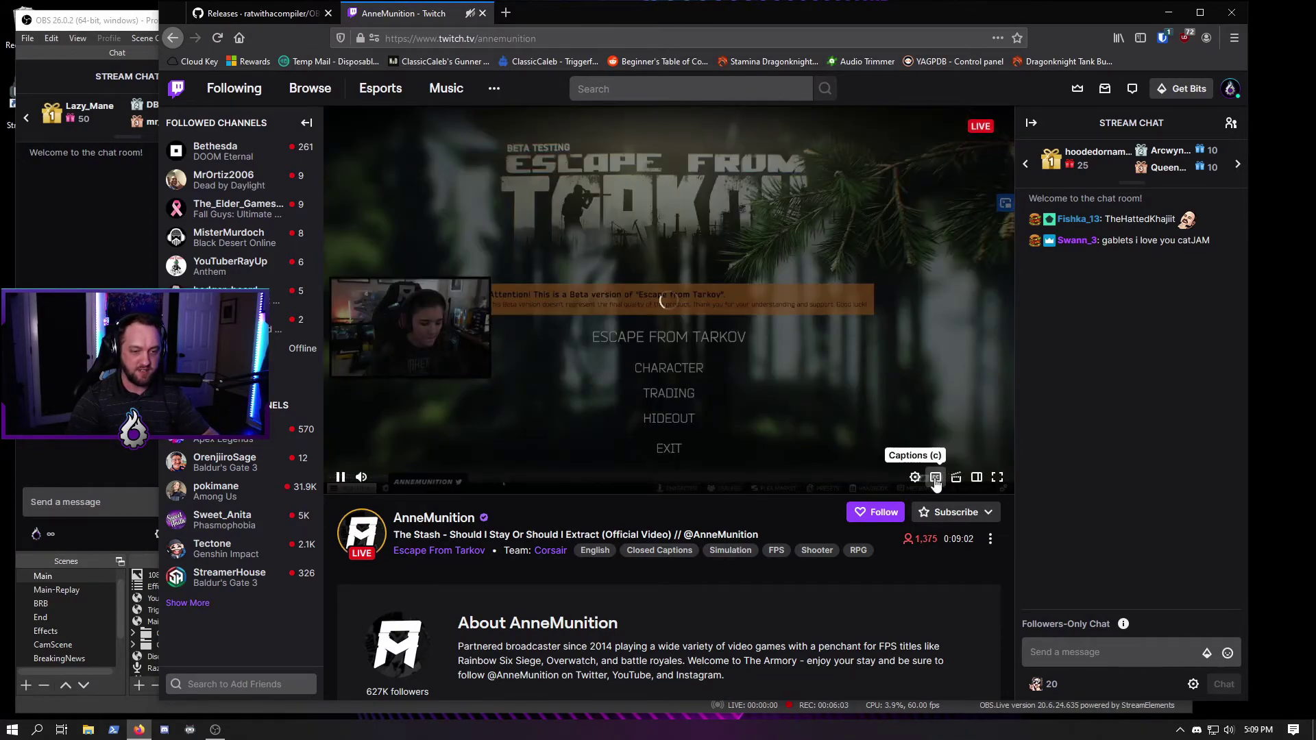
pyautogui.click(935, 478)
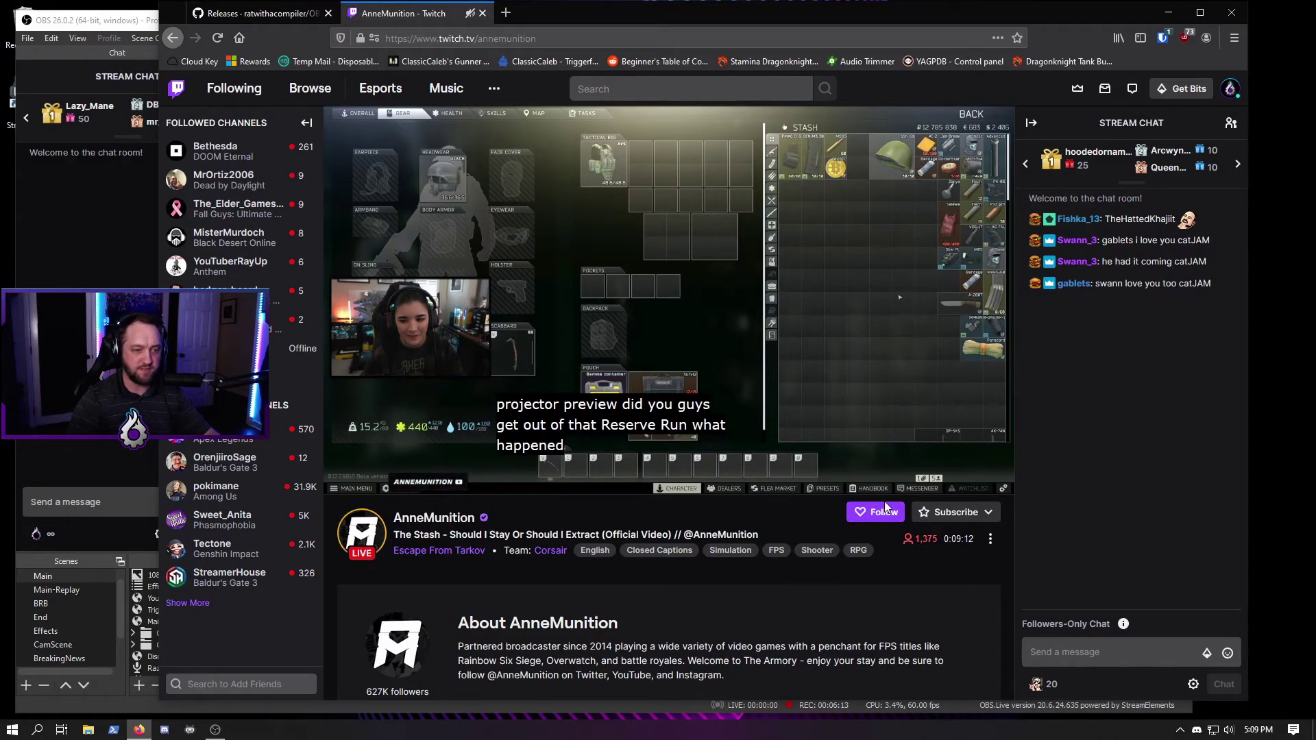
pyautogui.moveTo(937, 478)
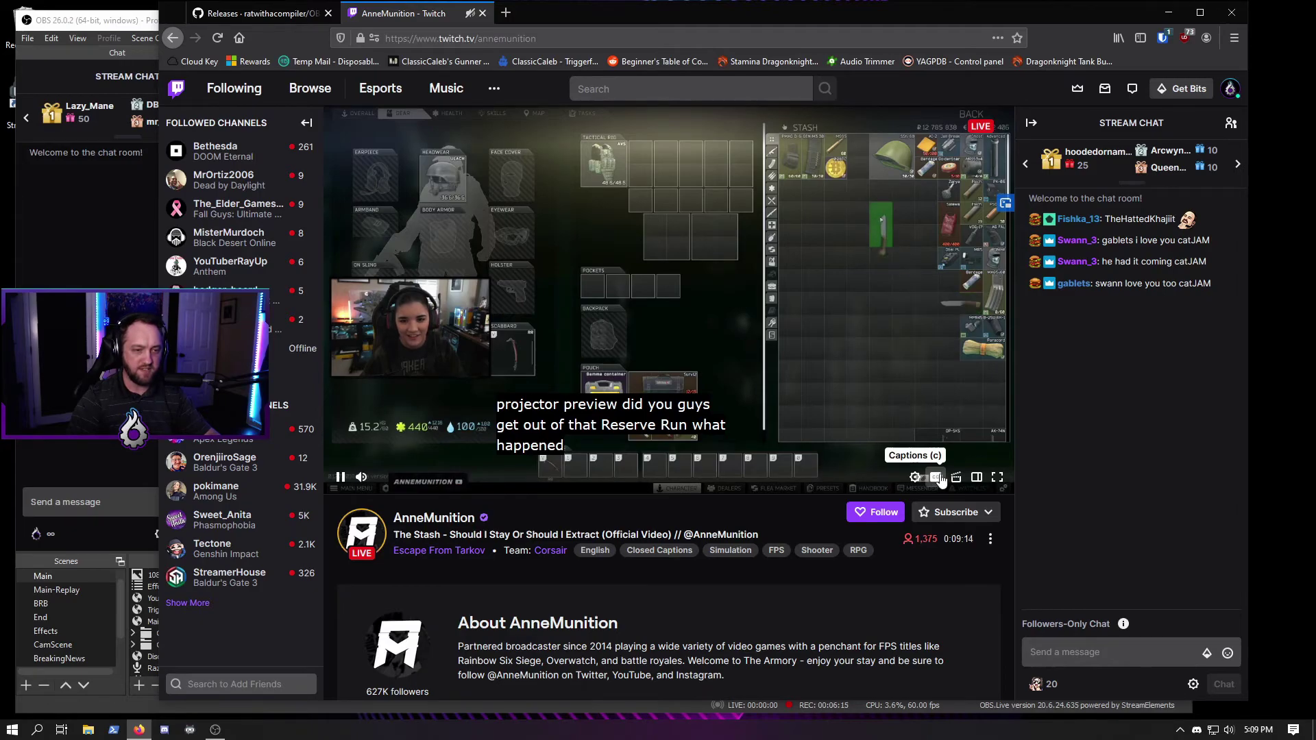
pyautogui.click(936, 478)
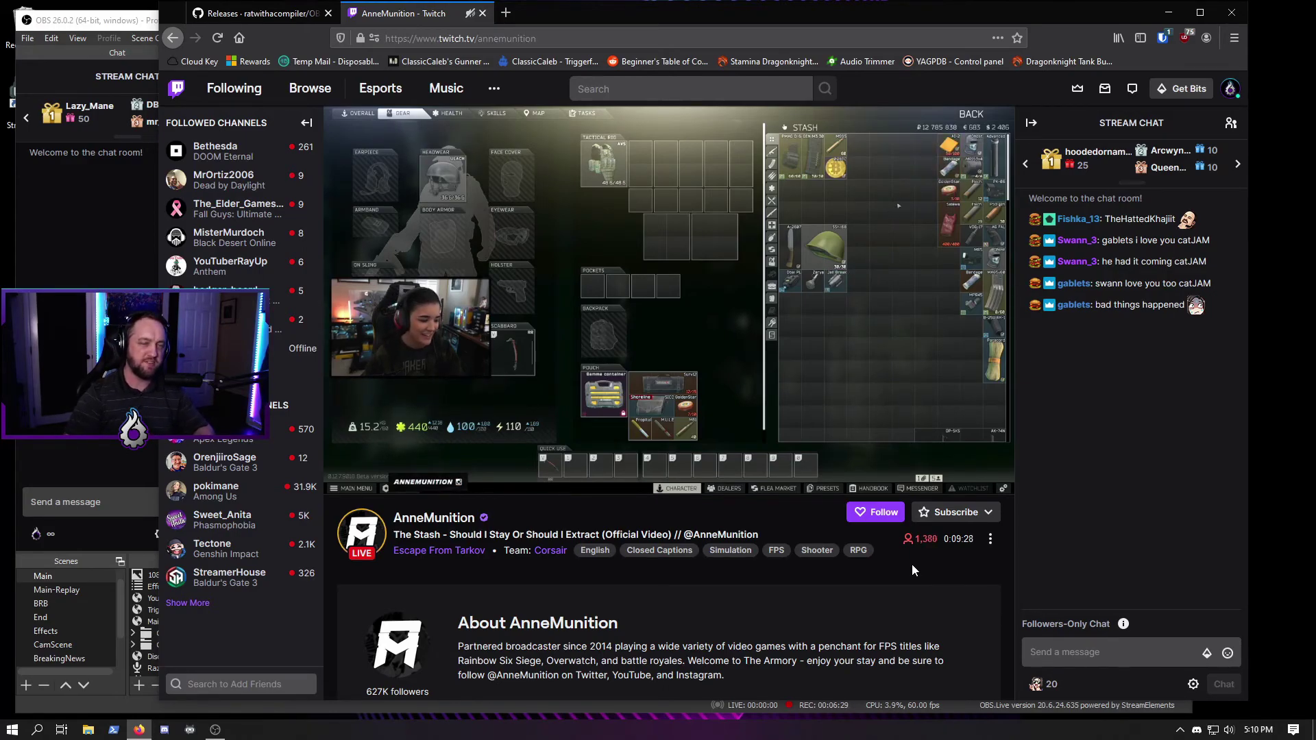
pyautogui.moveTo(717, 17); pyautogui.dragTo(1315, 80)
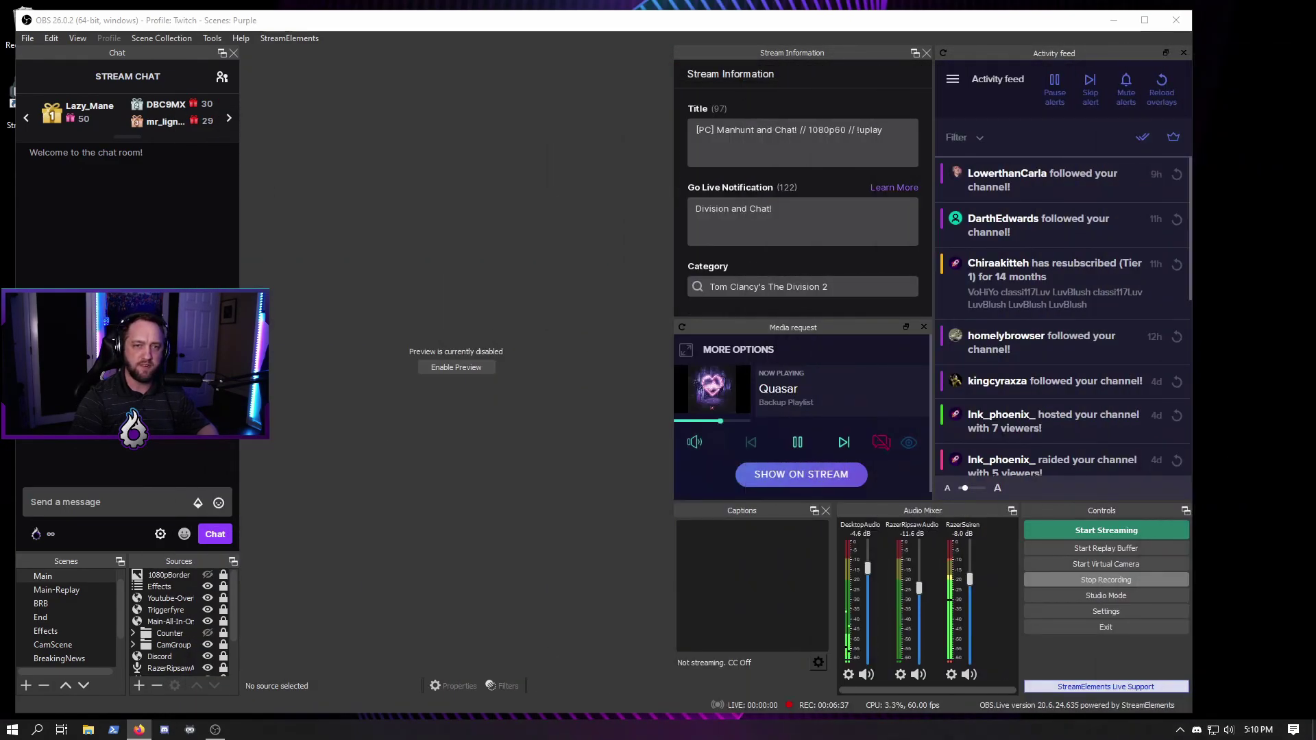